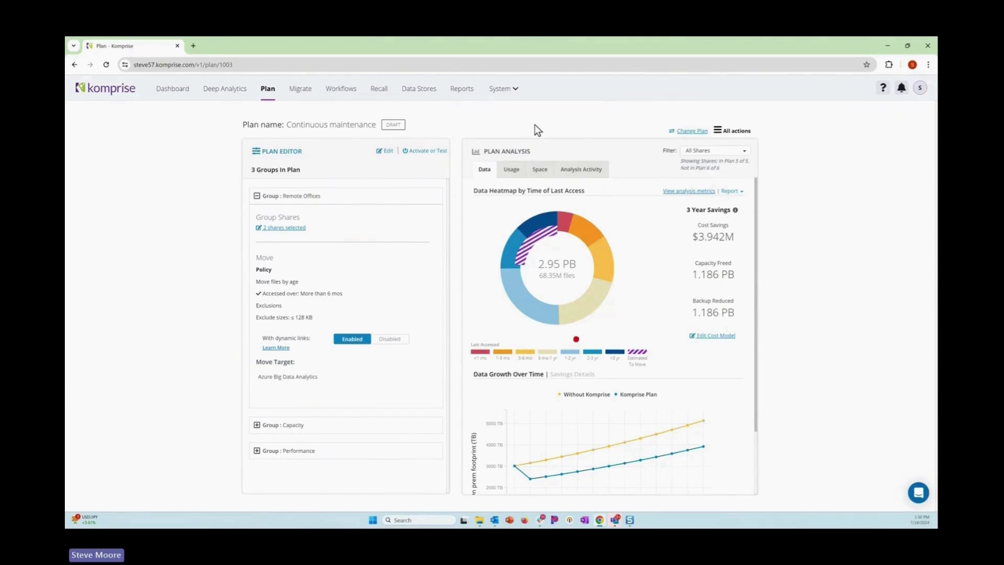
Start a new data store and browse platforms such as Amazon EFS, NetApp, VAST Data Platform, Windows Server.
{"action": "left_click", "coordinate": [435, 98]}
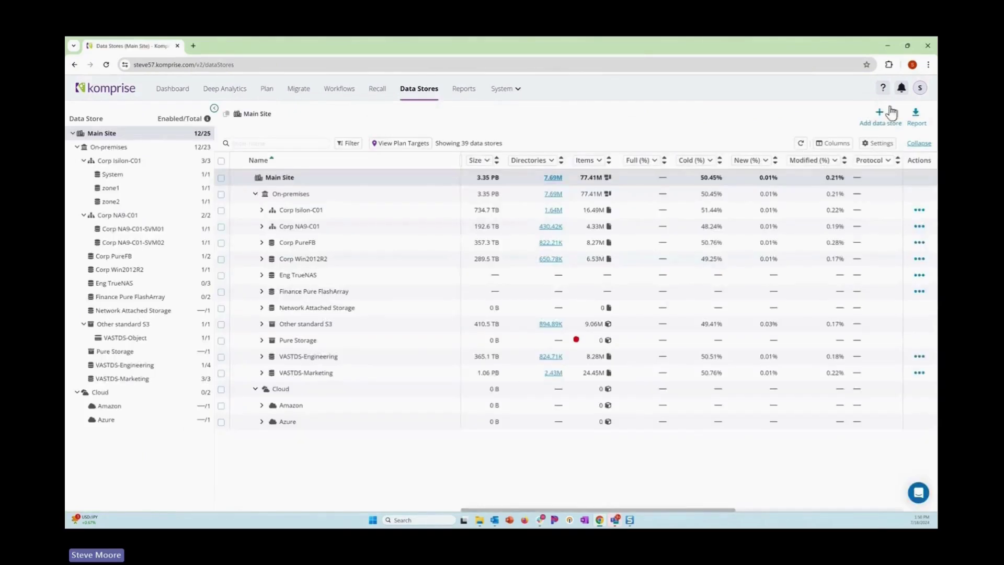
{"action": "left_click", "coordinate": [889, 120]}
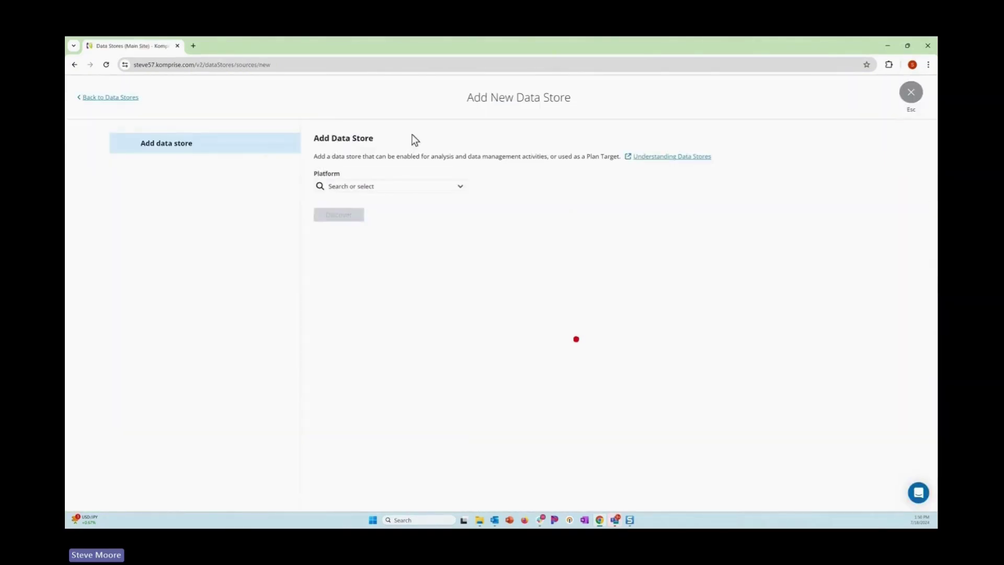
{"action": "left_click", "coordinate": [464, 189]}
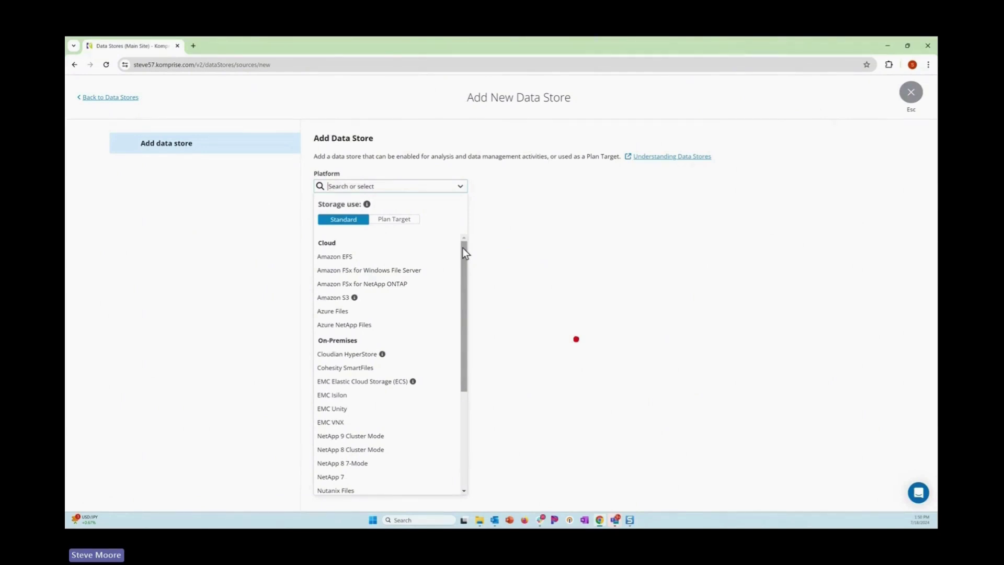
{"action": "scroll", "coordinate": [462, 249], "scroll_direction": "down", "scroll_amount": 3}
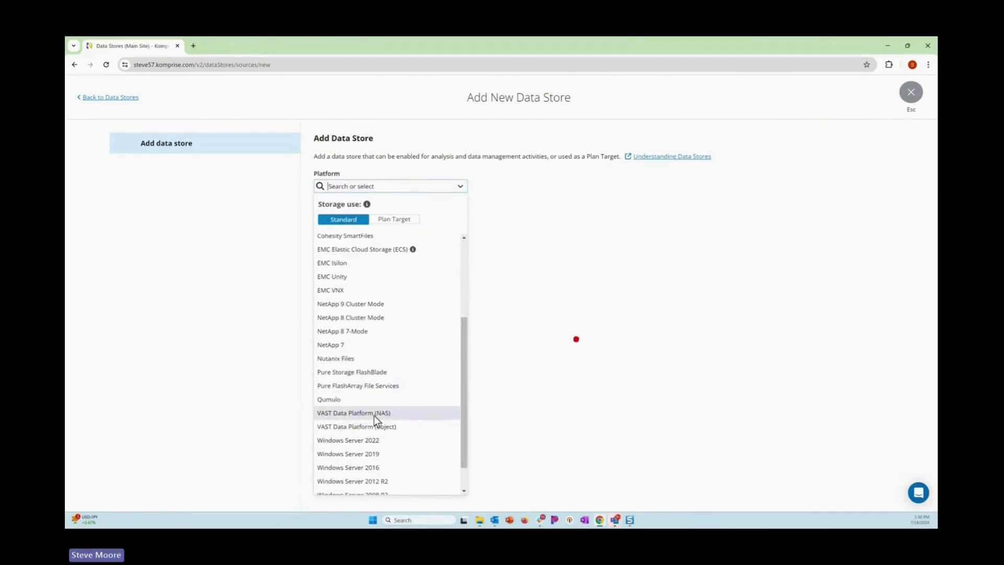
Pick VAST Data Platform (NAS) with hostname 'VASTDS-Engeering', then abandon the form for the Data Stores list.
{"action": "left_click", "coordinate": [374, 413]}
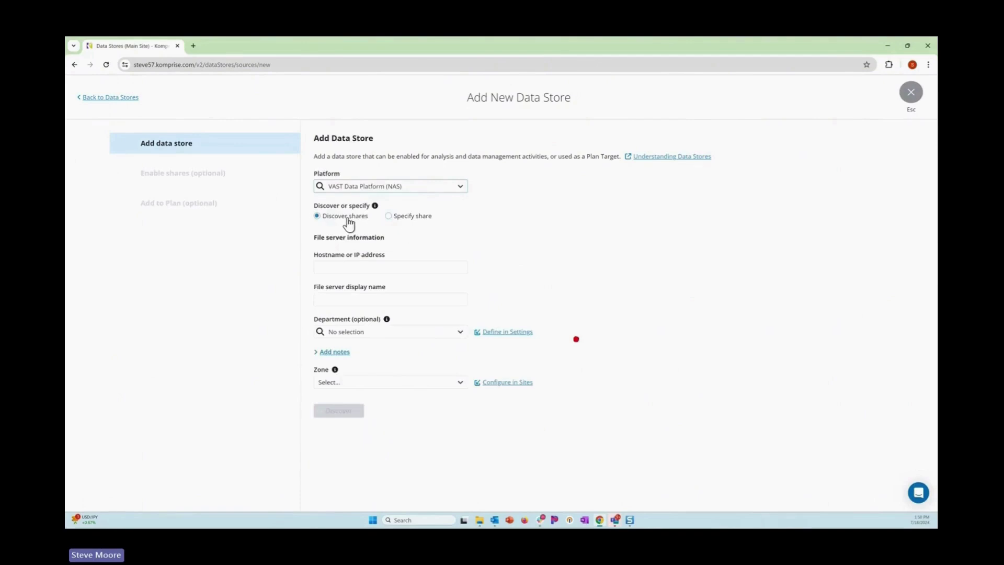
{"action": "left_click", "coordinate": [345, 262]}
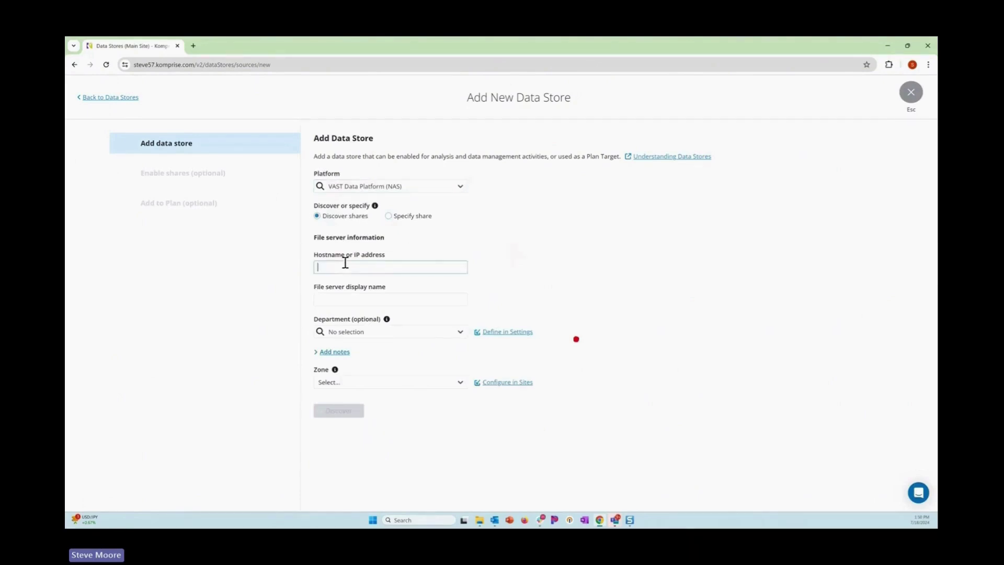
{"action": "type", "text": "VAST"}
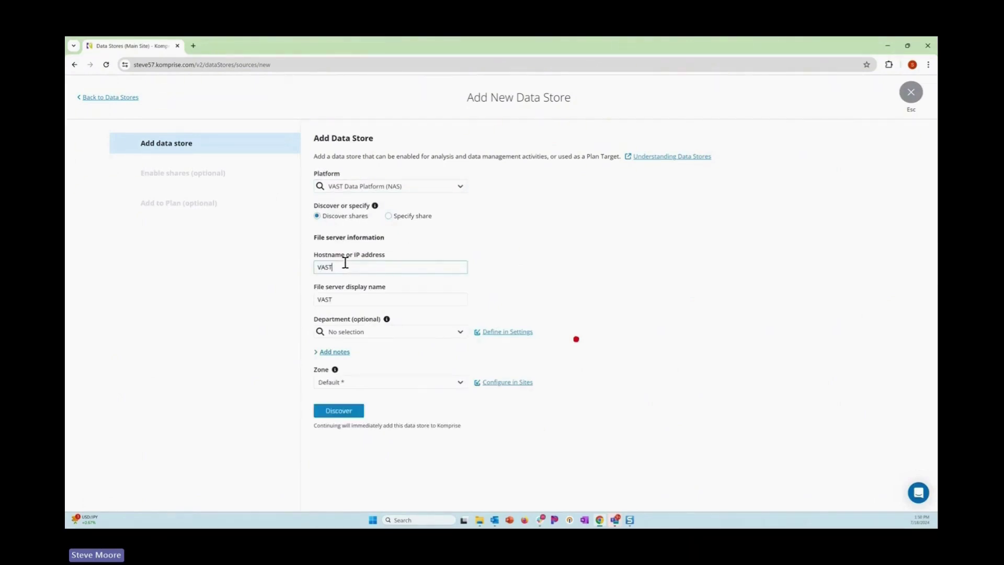
{"action": "type", "text": "DS-Engeering"}
{"action": "left_click", "coordinate": [134, 98]}
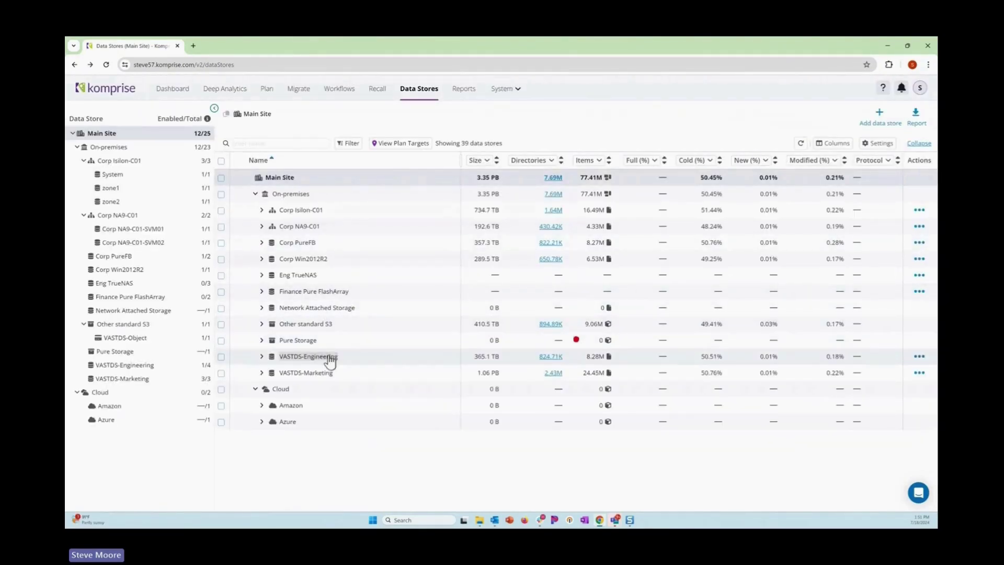
Expand VASTDS-Engineering and VASTDS-Marketing in the Data Stores table to list their shares.
{"action": "left_click", "coordinate": [262, 356]}
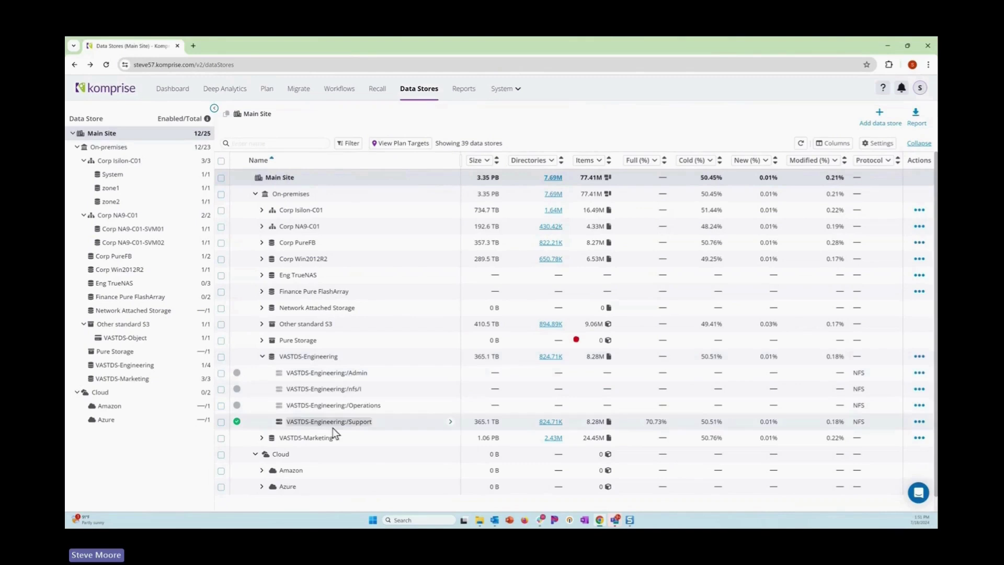
{"action": "left_click", "coordinate": [262, 438]}
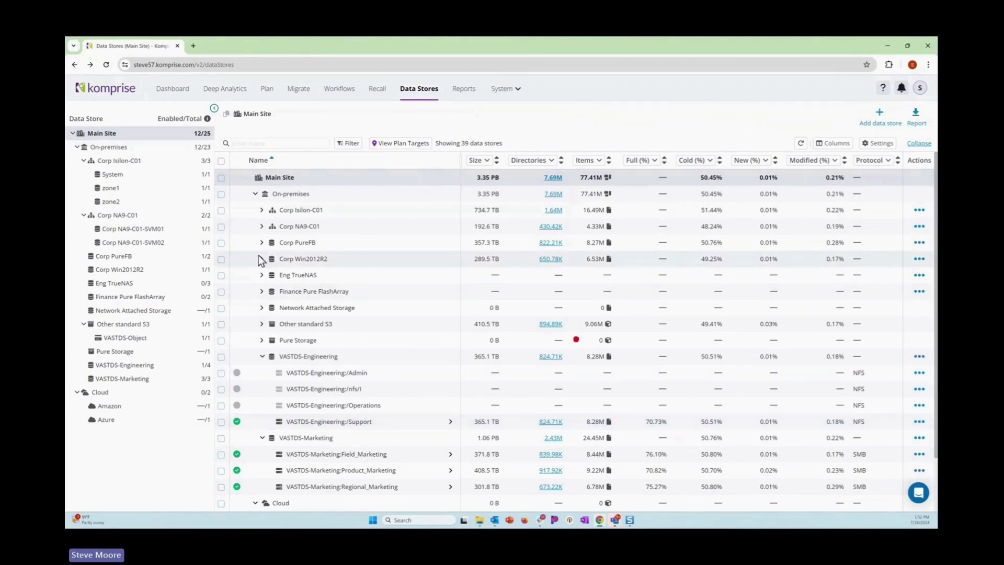
Expand Corp NA9-C01 and Corp NA9-C01-SVM02 to reveal the nfs://172.12.98.30/support share.
{"action": "left_click", "coordinate": [261, 227]}
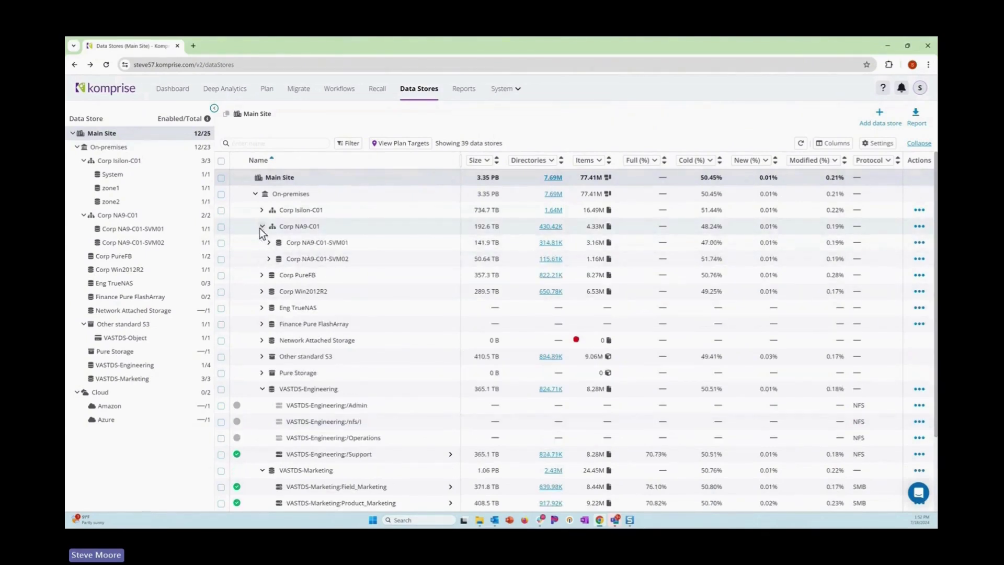
{"action": "left_click", "coordinate": [268, 259]}
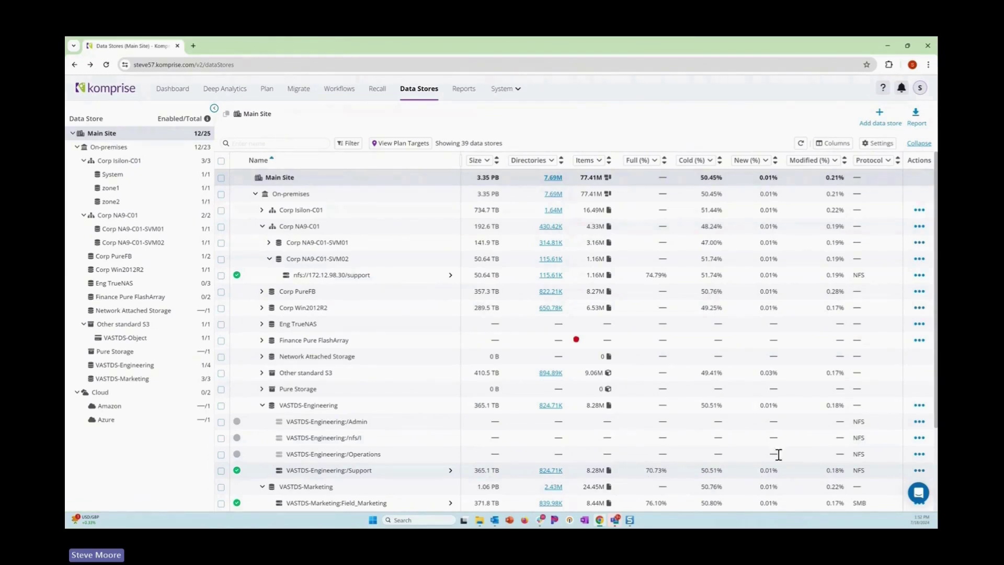
Add the Free column to the Data Stores table and save the column layout.
{"action": "left_click", "coordinate": [832, 146]}
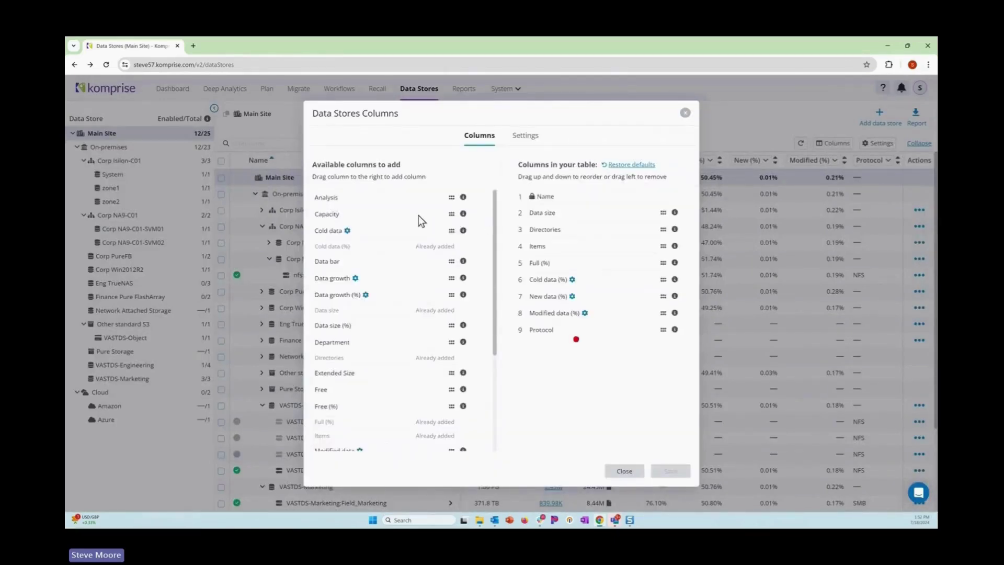
{"action": "scroll", "coordinate": [422, 225], "scroll_direction": "down", "scroll_amount": 3}
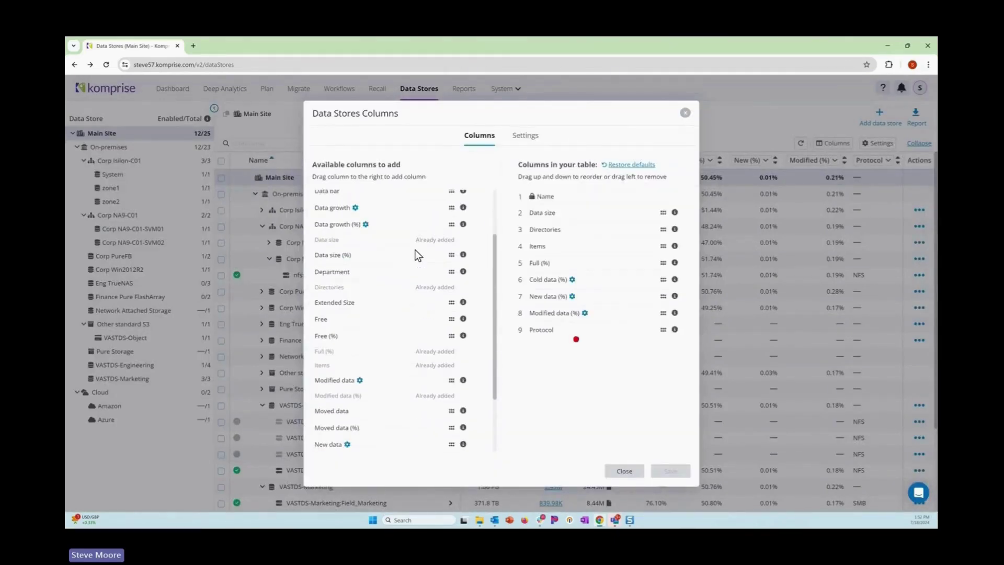
{"action": "scroll", "coordinate": [416, 264], "scroll_direction": "down", "scroll_amount": 1}
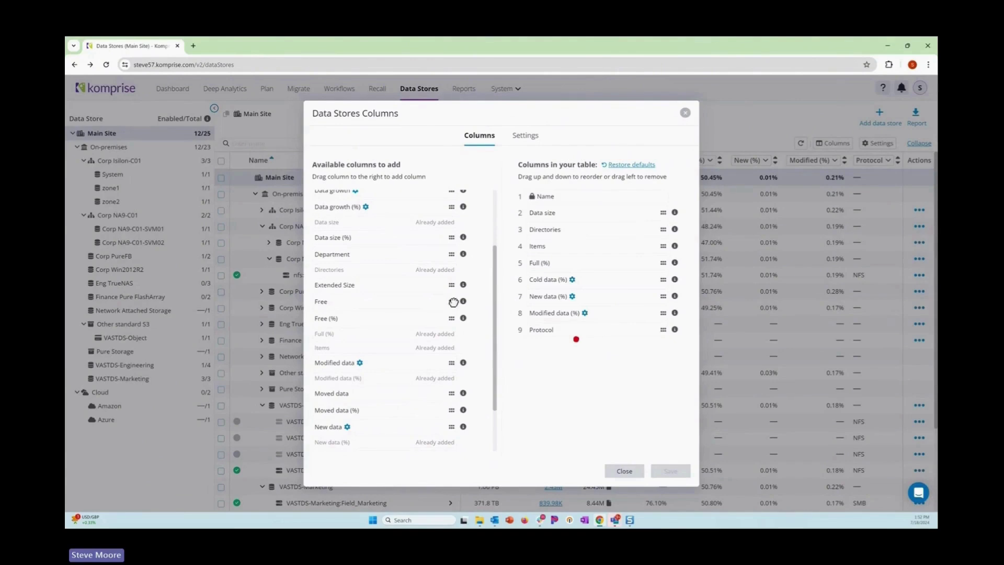
{"action": "left_click_drag", "start_coordinate": [453, 303], "coordinate": [545, 348]}
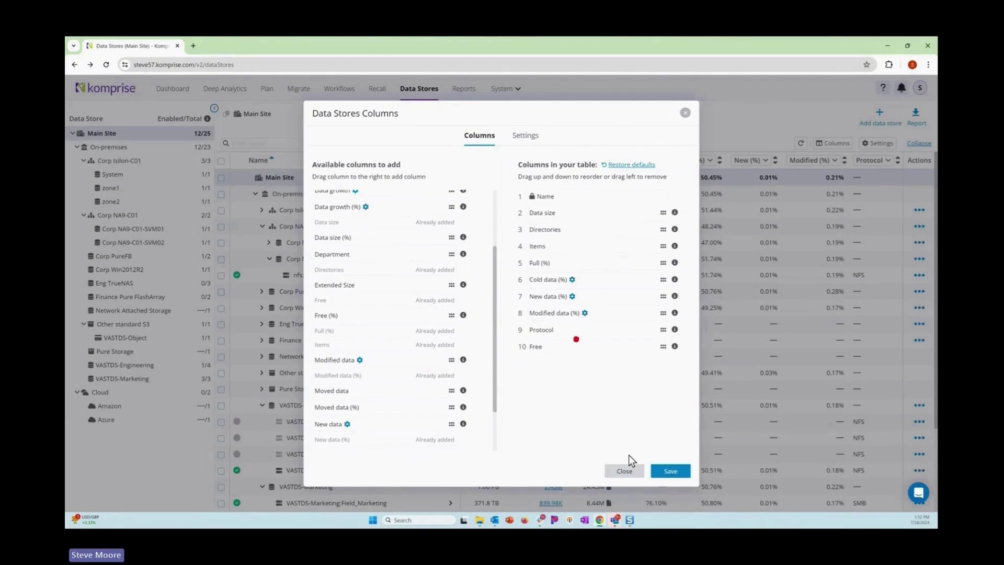
{"action": "left_click", "coordinate": [663, 471]}
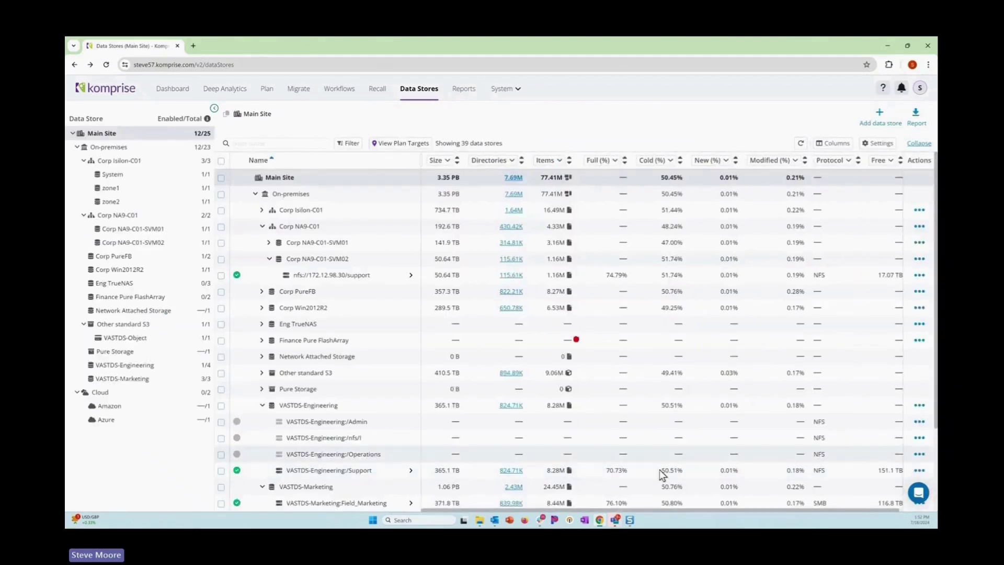
{"action": "left_click_drag", "start_coordinate": [787, 510], "coordinate": [738, 511]}
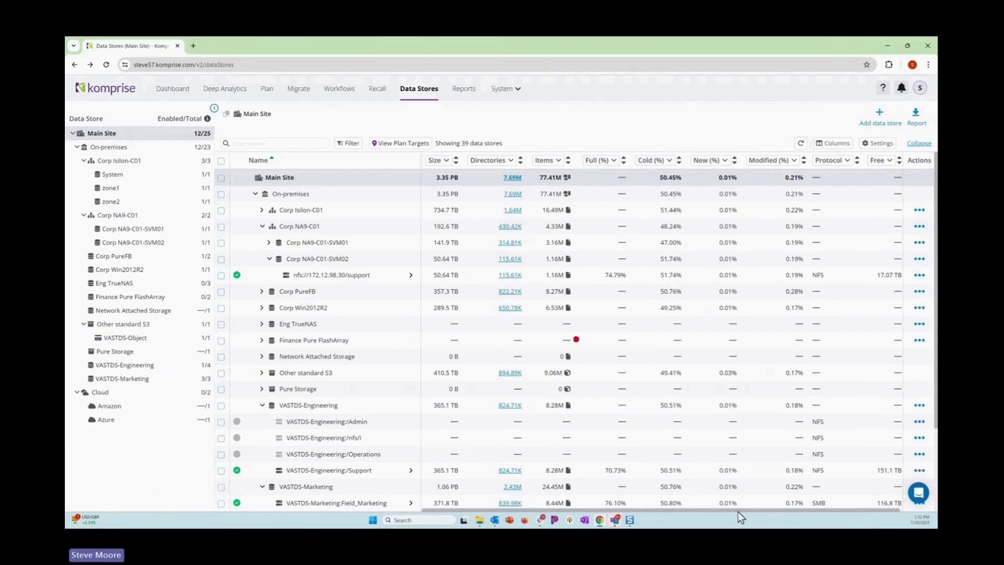
Export the Main Site data stores summary CSV and look through its rows in Excel.
{"action": "left_click", "coordinate": [916, 124]}
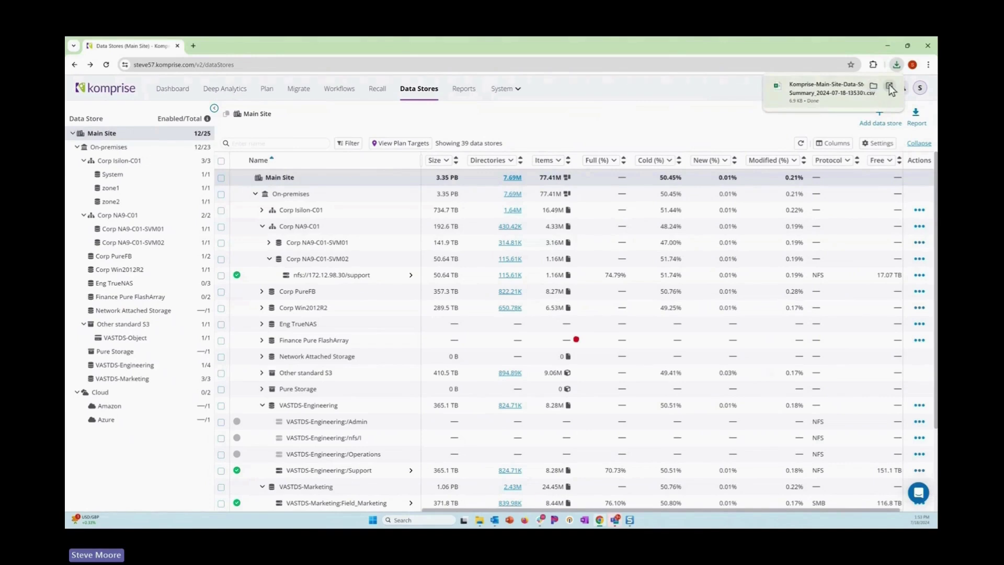
{"action": "left_click", "coordinate": [838, 98]}
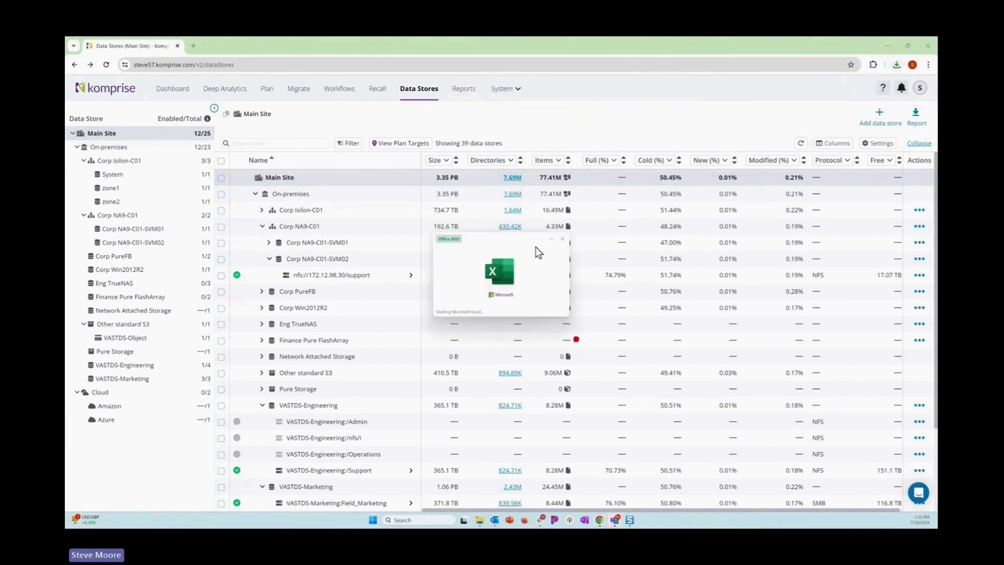
{"action": "scroll", "coordinate": [512, 359], "scroll_direction": "down", "scroll_amount": 4}
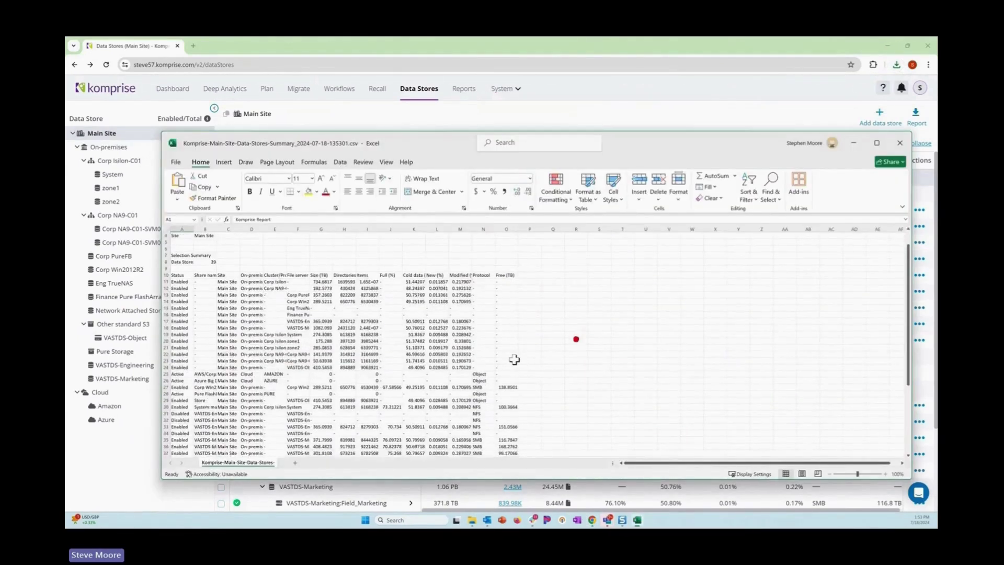
{"action": "scroll", "coordinate": [513, 360], "scroll_direction": "down", "scroll_amount": 4}
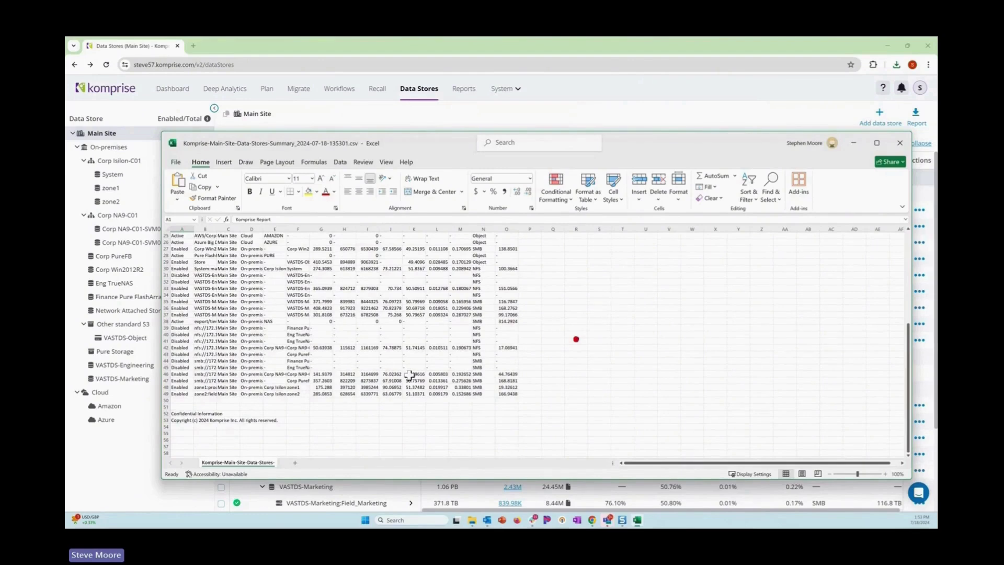
Close the Excel report to get back to the Komprise Data Stores table.
{"action": "left_click", "coordinate": [902, 141]}
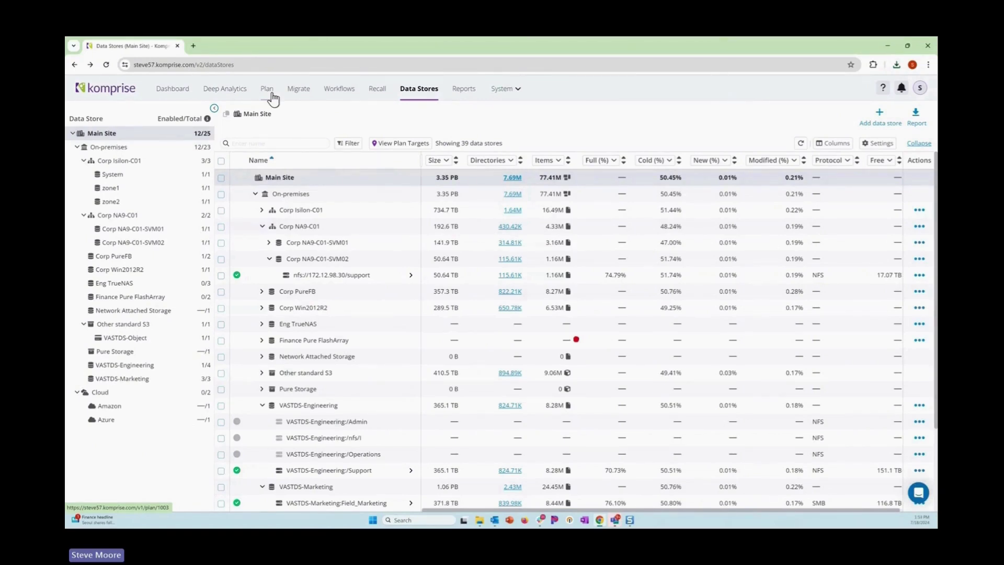
Create a new migration with nfs://172.12.98.30/support under Corp NA9-C01-SVM02 as its source.
{"action": "left_click", "coordinate": [306, 98]}
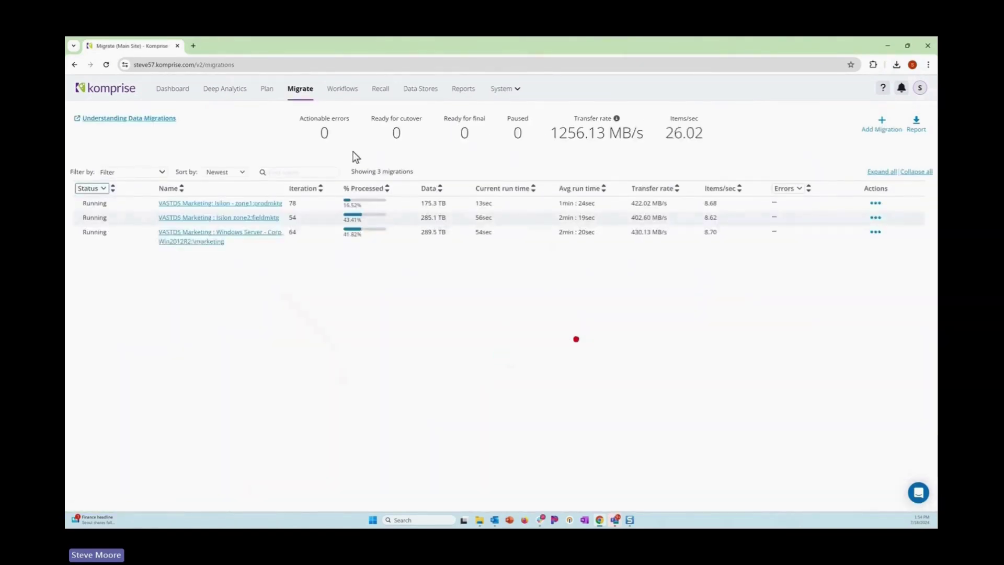
{"action": "left_click", "coordinate": [884, 126]}
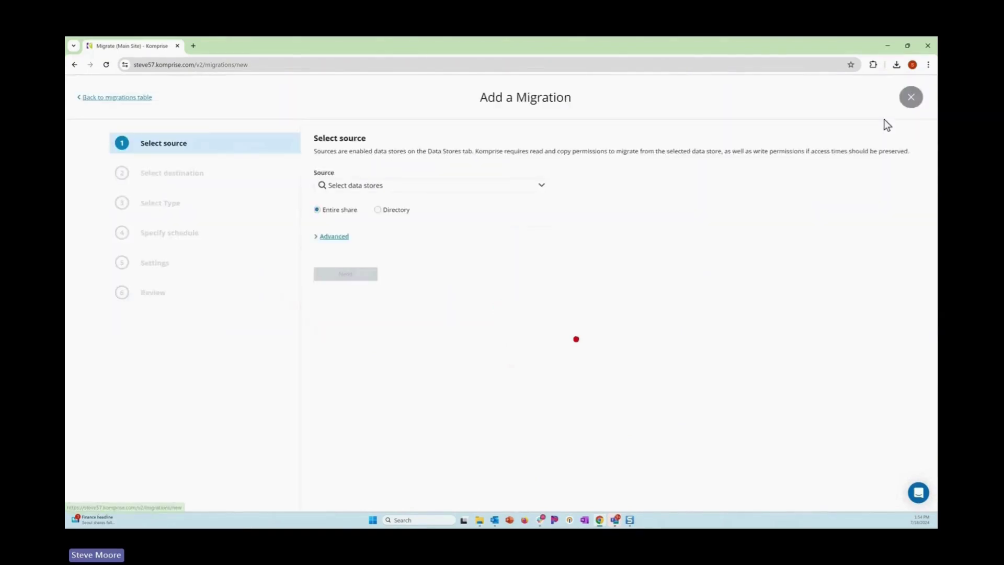
{"action": "left_click", "coordinate": [542, 187]}
{"action": "left_click", "coordinate": [328, 246]}
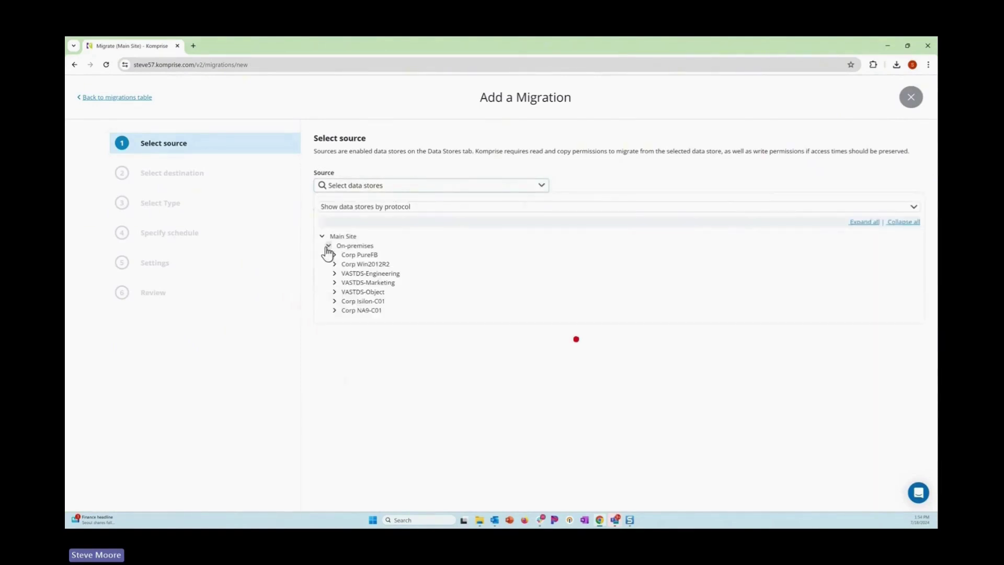
{"action": "left_click", "coordinate": [335, 310]}
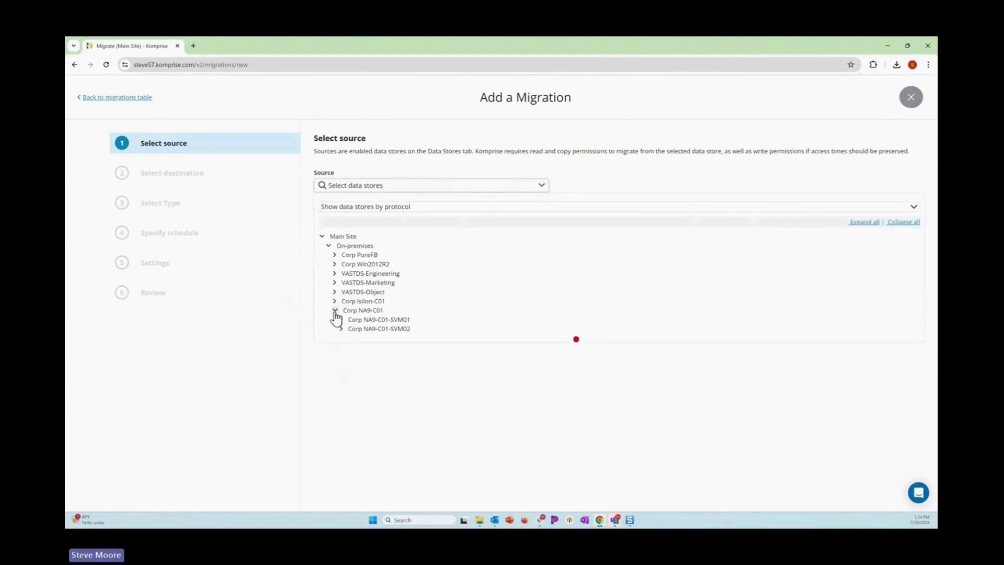
{"action": "left_click", "coordinate": [361, 331]}
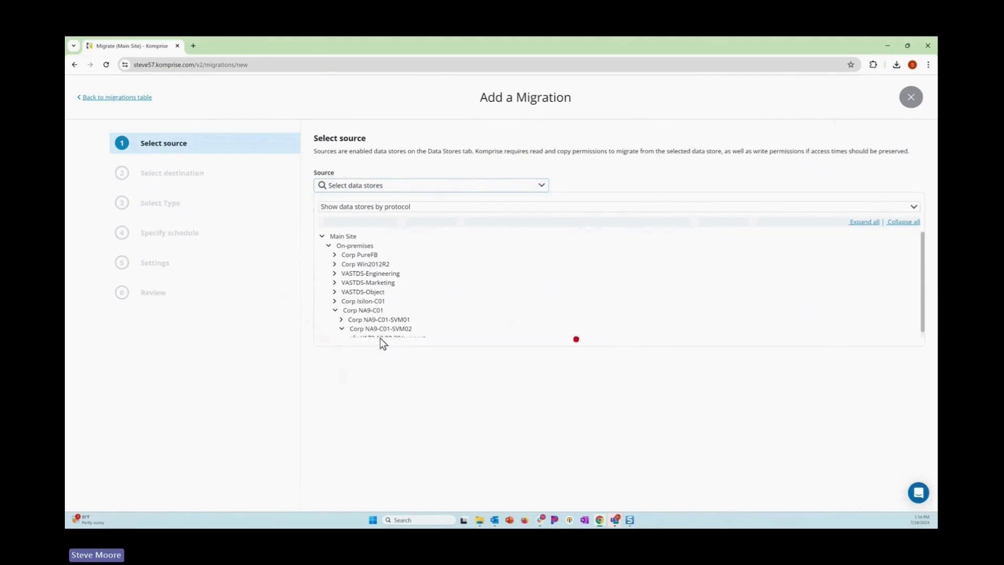
{"action": "scroll", "coordinate": [382, 337], "scroll_direction": "down", "scroll_amount": 1}
{"action": "left_click", "coordinate": [386, 334]}
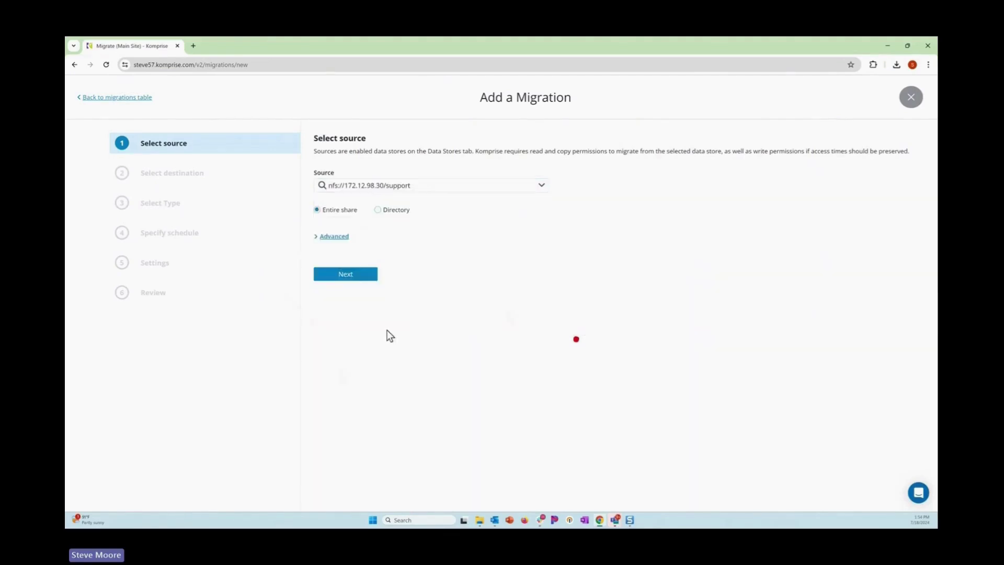
{"action": "left_click", "coordinate": [347, 274]}
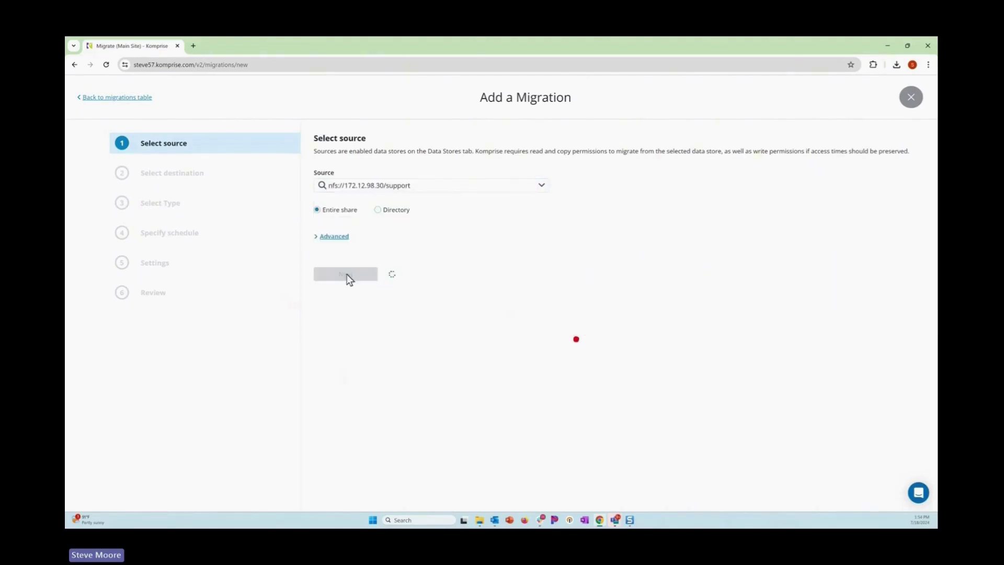
{"action": "left_click", "coordinate": [356, 185]}
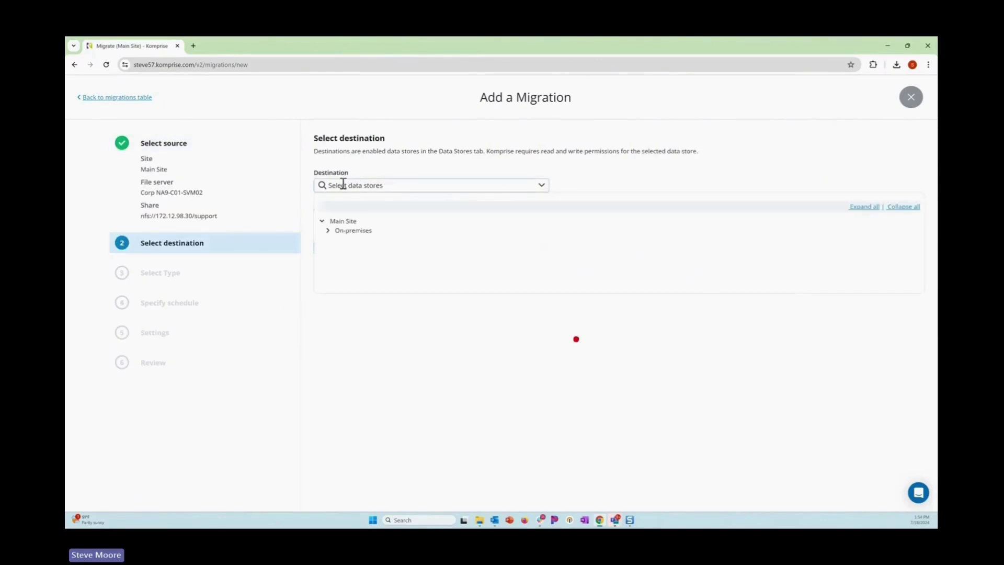
Set VASTDS-Engineering:/Support as the migration destination, keeping Entire share selected.
{"action": "left_click", "coordinate": [336, 230]}
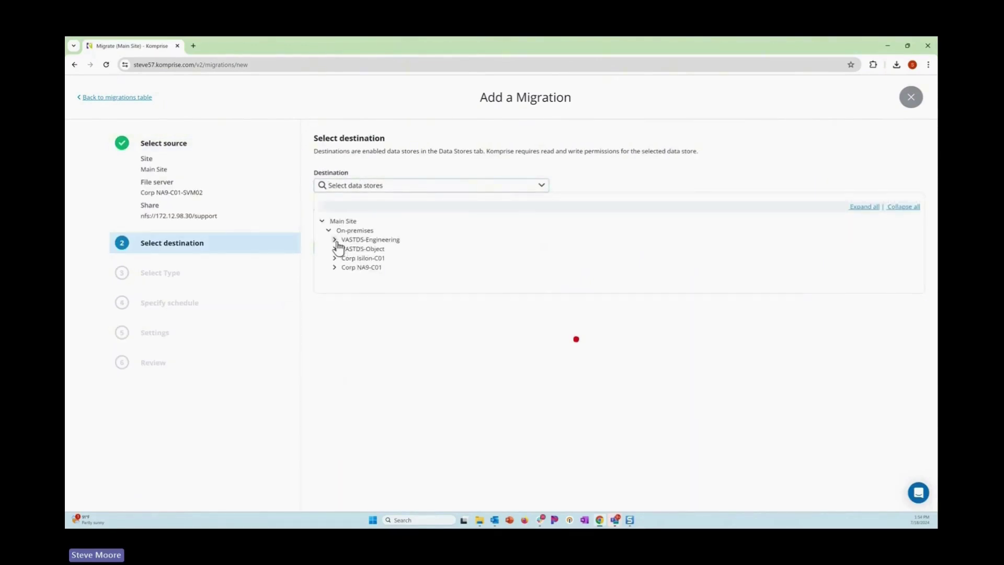
{"action": "left_click", "coordinate": [335, 240]}
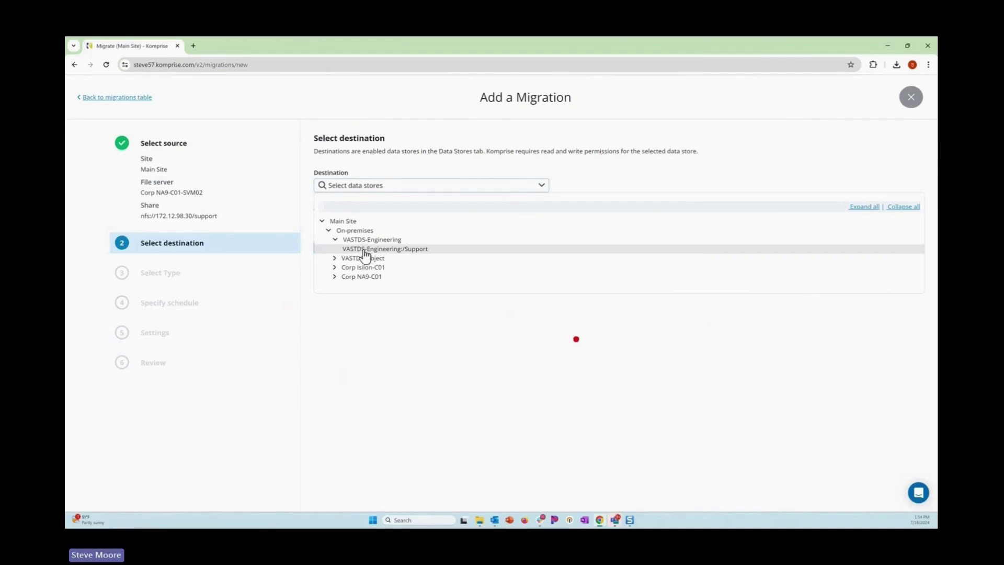
{"action": "left_click", "coordinate": [388, 250]}
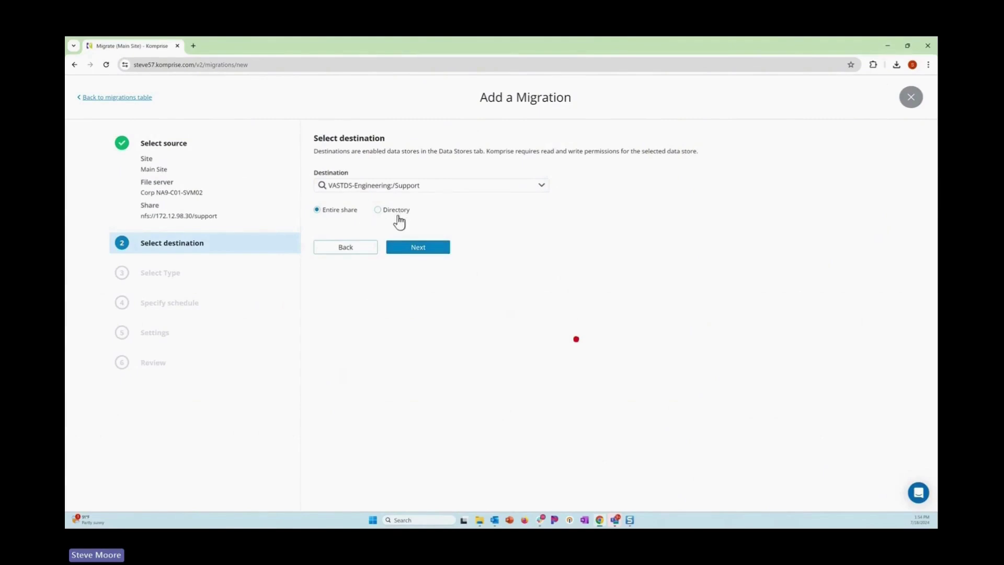
Advance to the Migration type step with Standard (typical) left selected.
{"action": "left_click", "coordinate": [413, 250]}
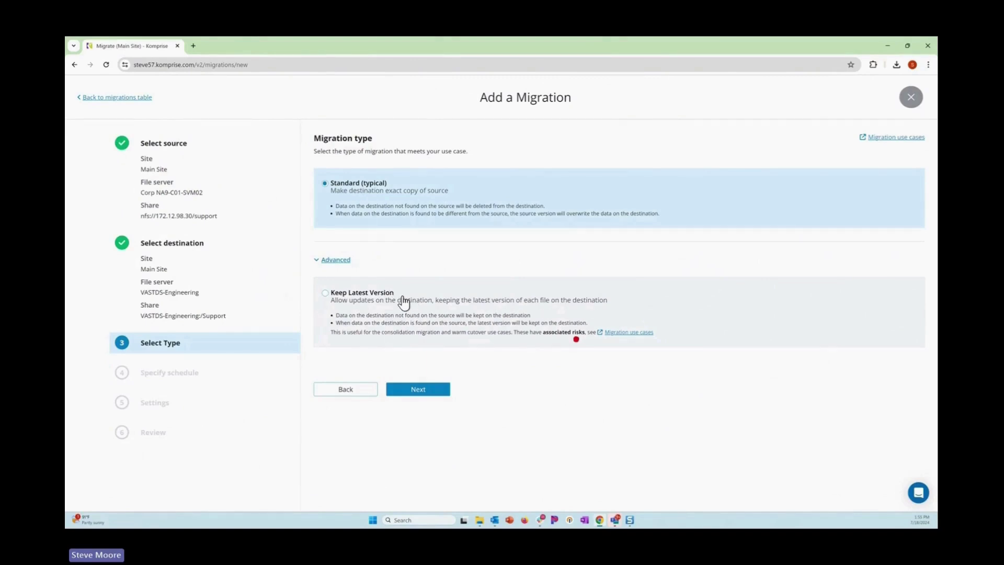
Keep the Standard migration type and accept the default 1 day interval with automatic start.
{"action": "left_click", "coordinate": [427, 387]}
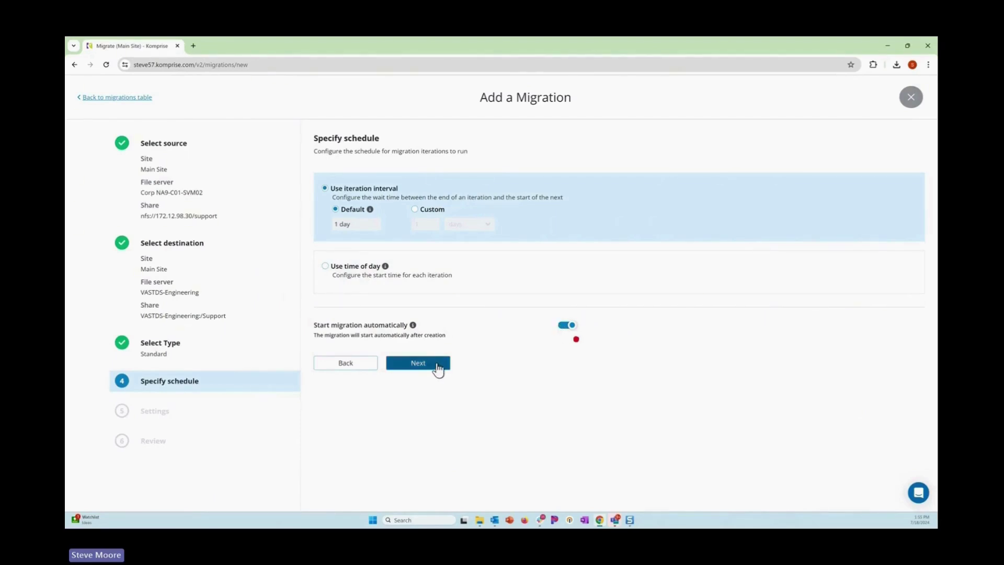
Name the migration 'VAST Engineering - nfs://172.12.98.30/support' and advance the wizard to Review.
{"action": "left_click", "coordinate": [419, 363]}
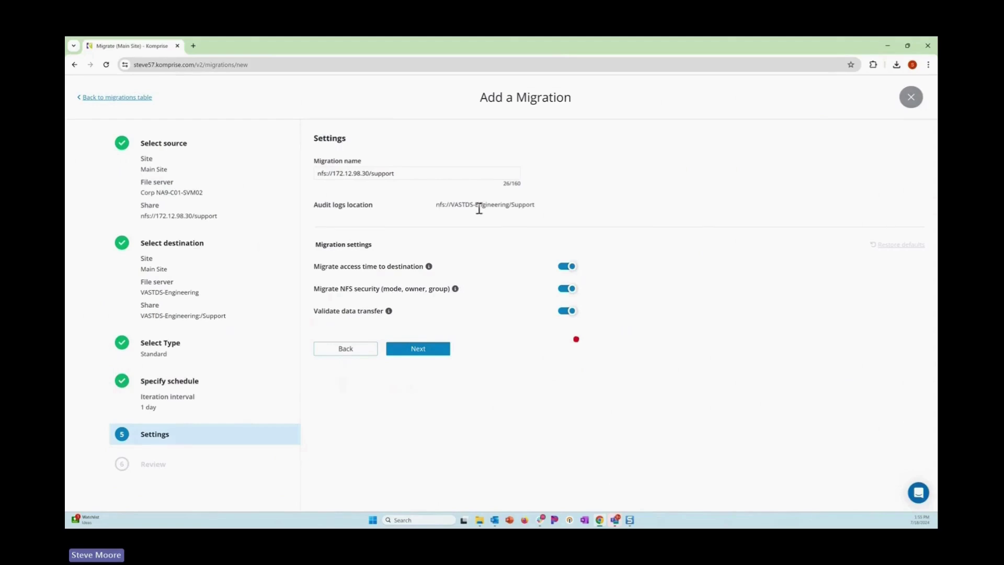
{"action": "left_click", "coordinate": [321, 174]}
{"action": "type", "text": "V"}
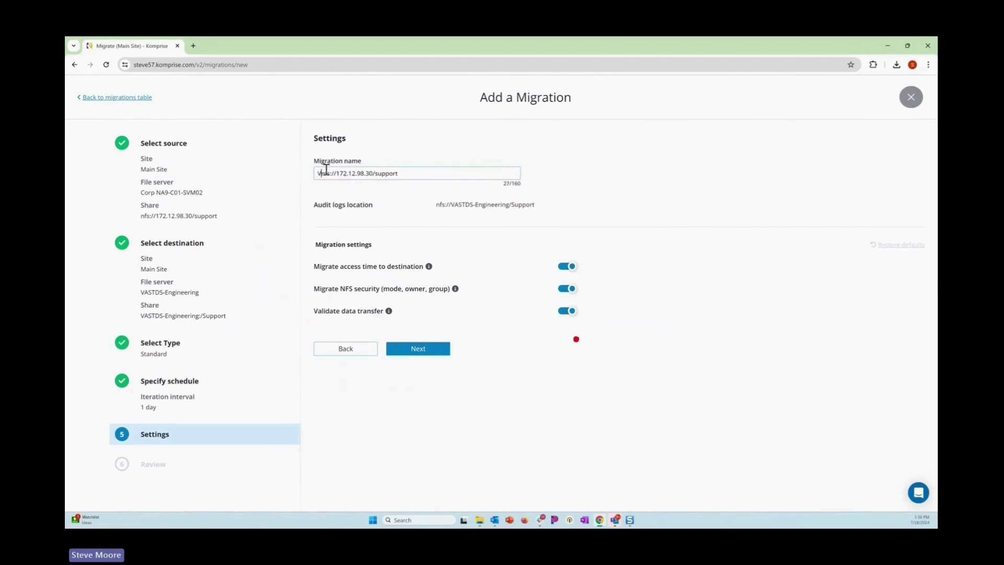
{"action": "type", "text": "AST e"}
{"action": "type", "text": "ngineerin"}
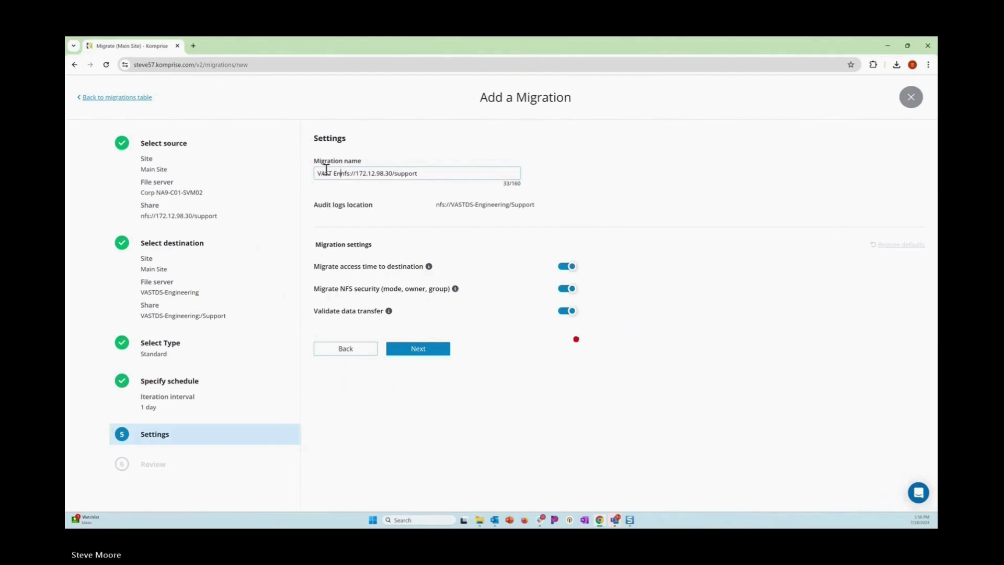
{"action": "type", "text": "g -"}
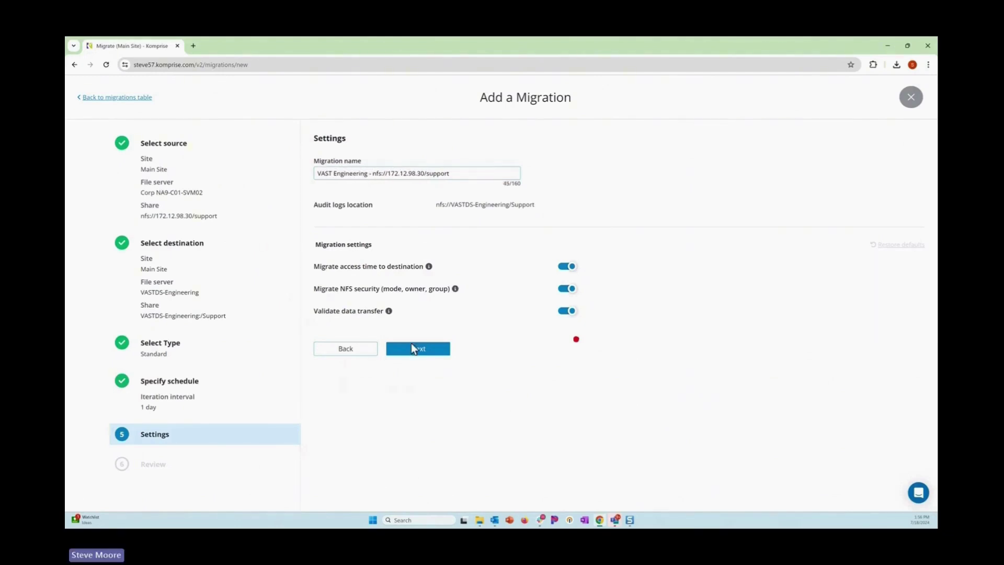
{"action": "left_click", "coordinate": [429, 354]}
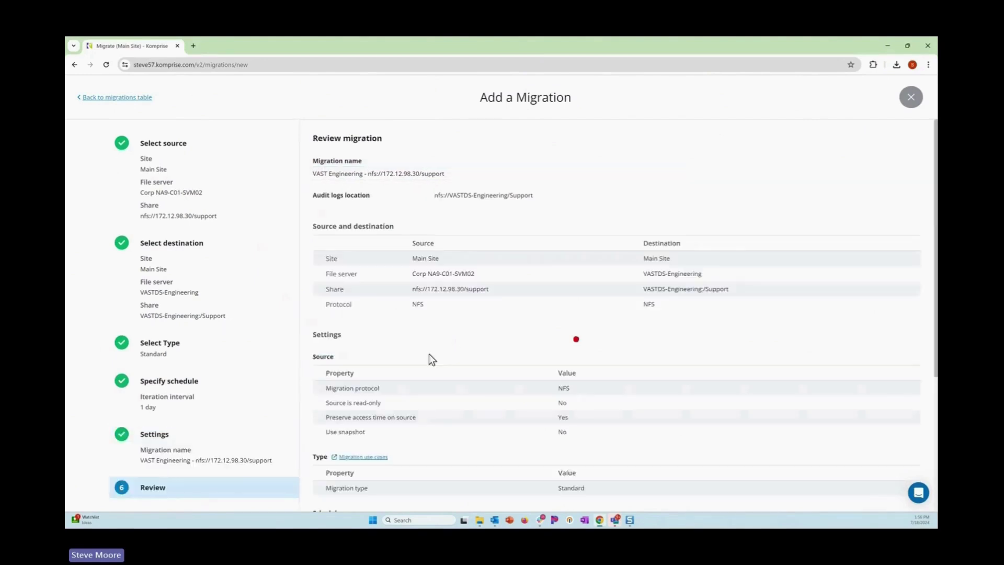
Start the VAST Engineering migration from the bottom of the Review page.
{"action": "scroll", "coordinate": [431, 380], "scroll_direction": "down", "scroll_amount": 4}
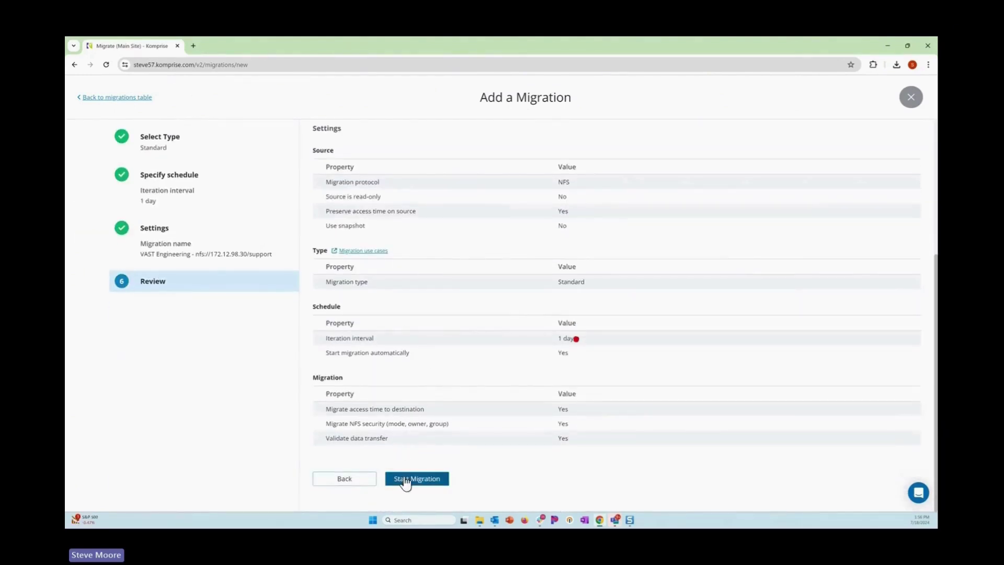
{"action": "left_click", "coordinate": [405, 478]}
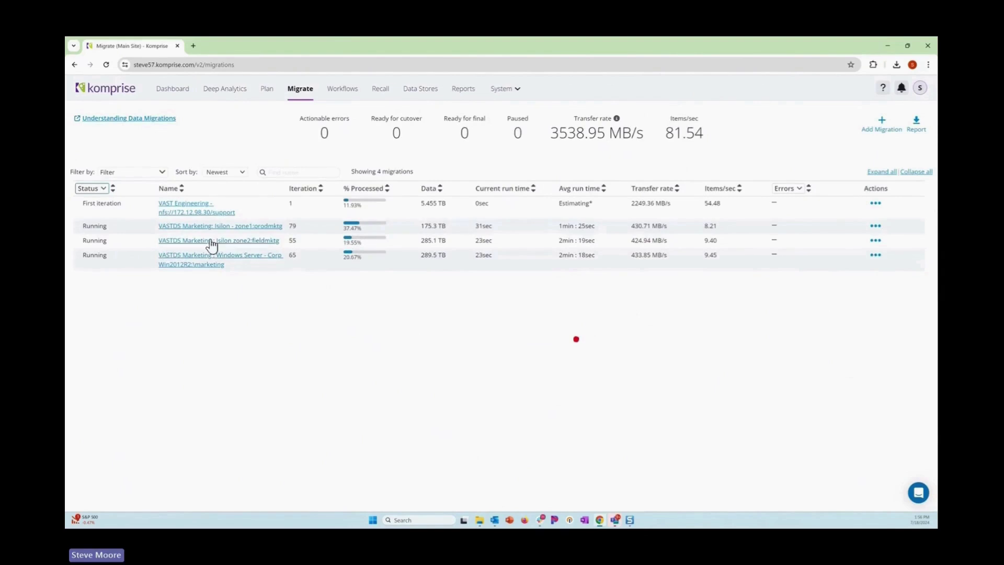
{"action": "left_click", "coordinate": [202, 212]}
{"action": "scroll", "coordinate": [357, 400], "scroll_direction": "down", "scroll_amount": 2}
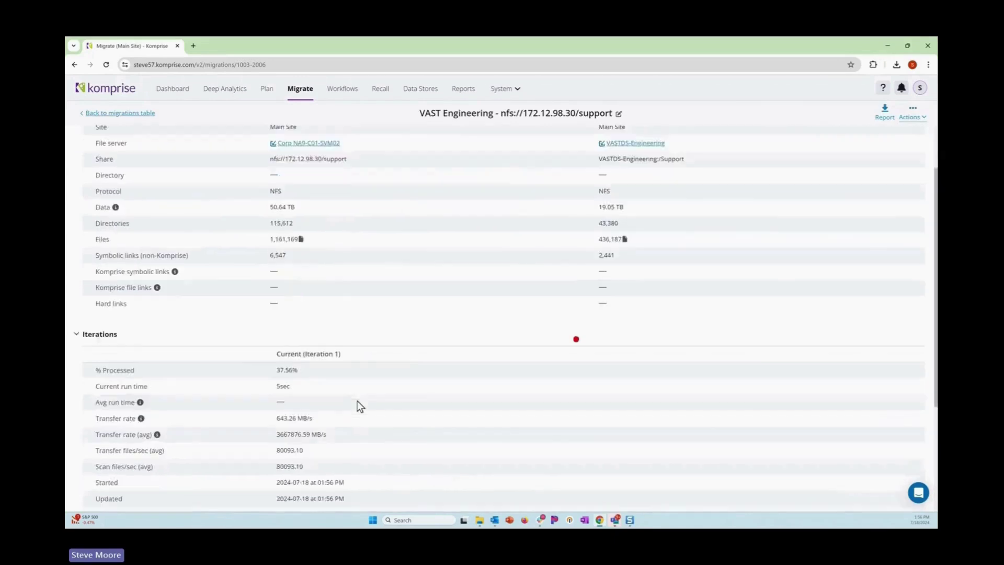
{"action": "scroll", "coordinate": [357, 402], "scroll_direction": "down", "scroll_amount": 1}
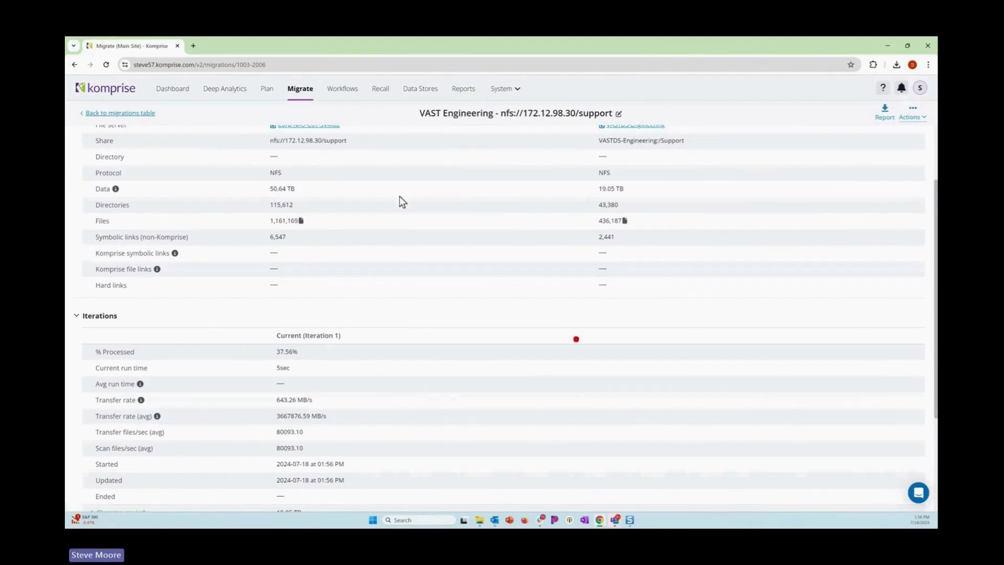
{"action": "scroll", "coordinate": [396, 209], "scroll_direction": "down", "scroll_amount": 5}
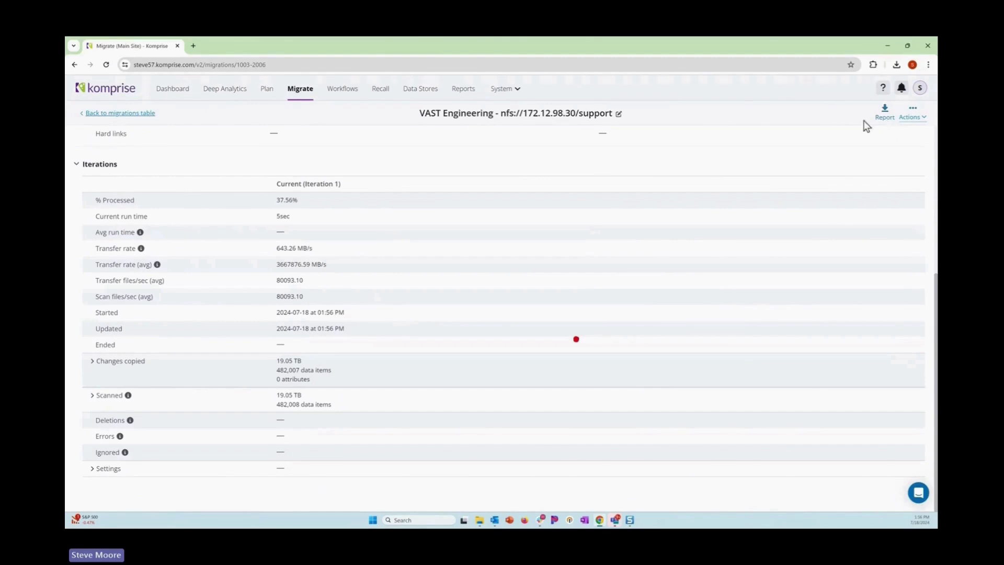
{"action": "left_click", "coordinate": [916, 121]}
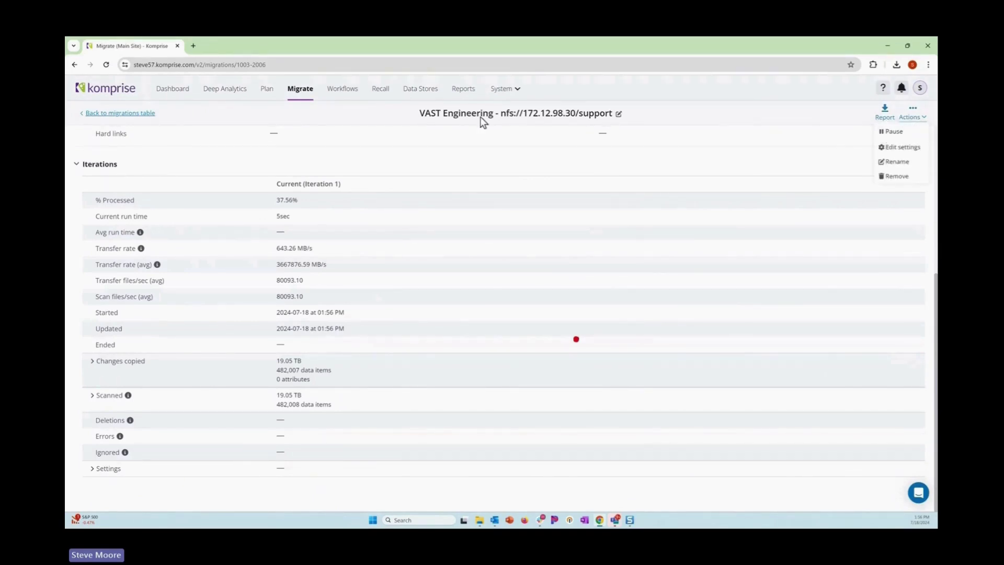
{"action": "left_click", "coordinate": [138, 116]}
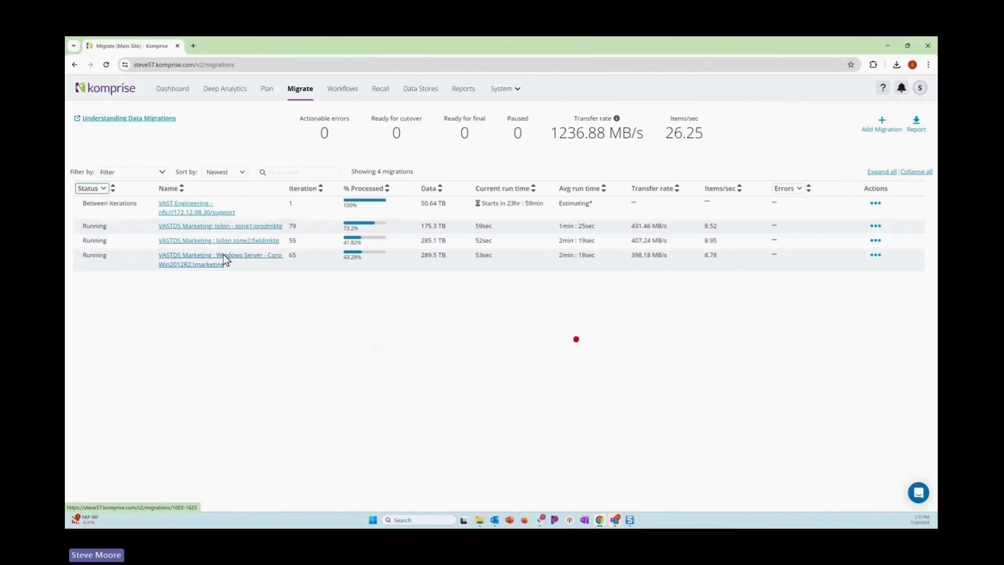
{"action": "left_click", "coordinate": [224, 257]}
{"action": "scroll", "coordinate": [372, 312], "scroll_direction": "down", "scroll_amount": 3}
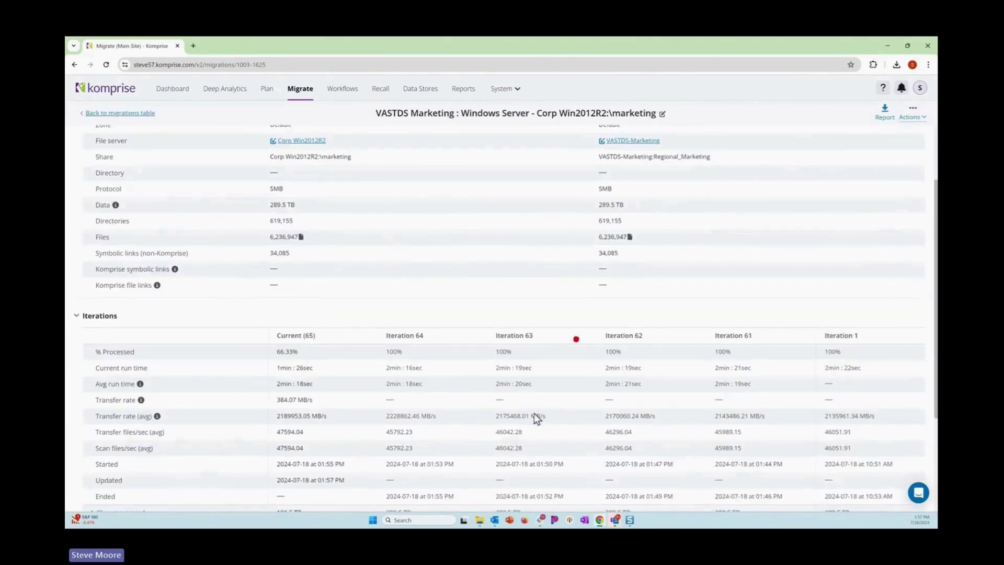
{"action": "scroll", "coordinate": [615, 426], "scroll_direction": "down", "scroll_amount": 5}
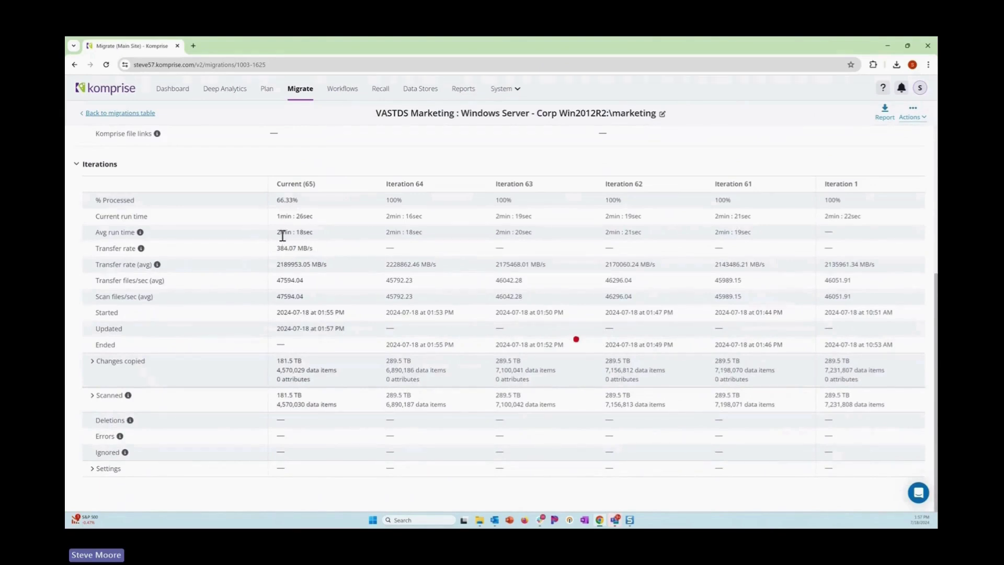
{"action": "double_click", "coordinate": [282, 215]}
{"action": "left_click_drag", "start_coordinate": [277, 232], "coordinate": [315, 230]}
{"action": "left_click", "coordinate": [913, 115]}
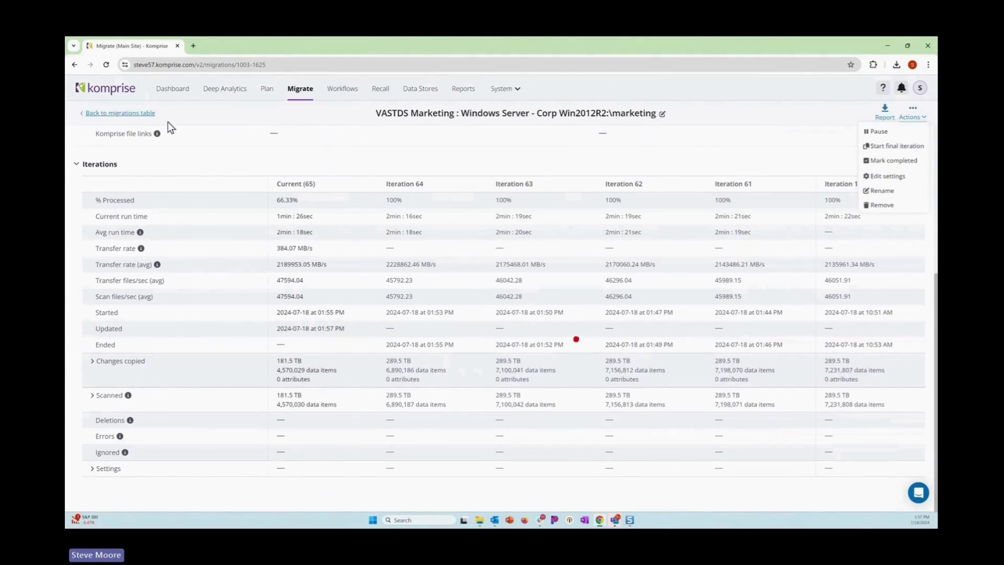
{"action": "left_click", "coordinate": [140, 118]}
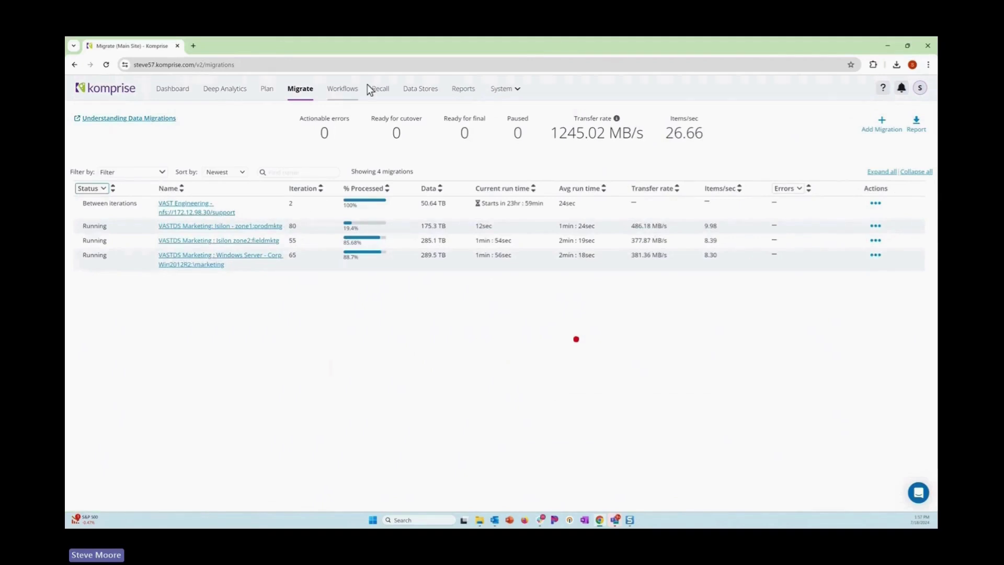
Expand VASTDS-Engineering and VASTDS-Marketing in Data Stores and list Field_Marketing's 11 directories.
{"action": "left_click", "coordinate": [423, 98]}
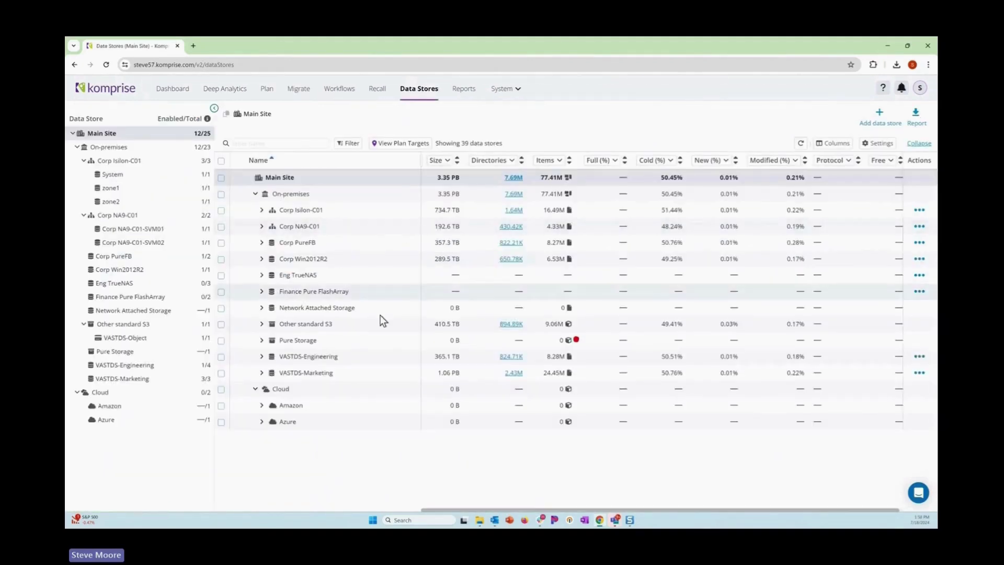
{"action": "left_click", "coordinate": [262, 357]}
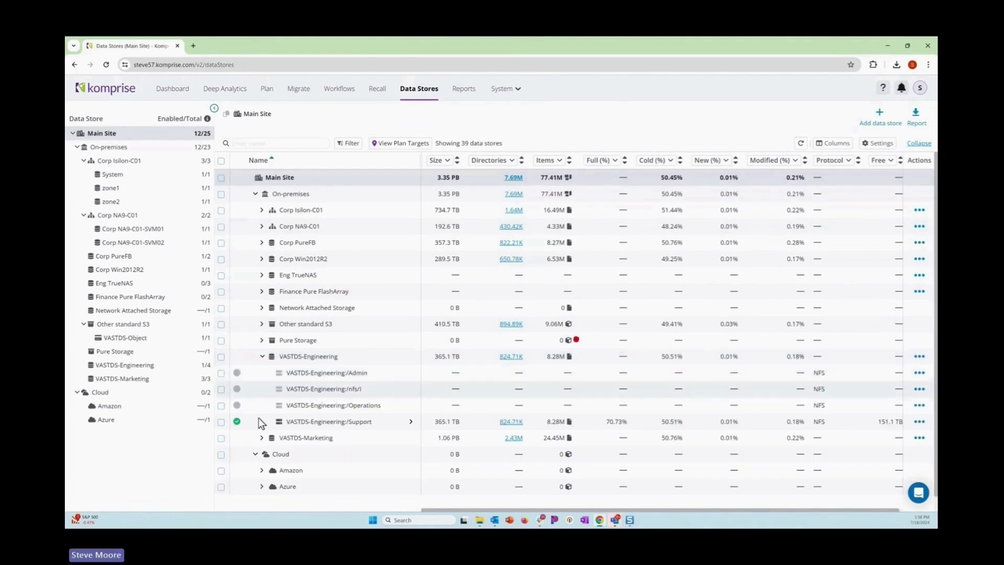
{"action": "left_click", "coordinate": [267, 440]}
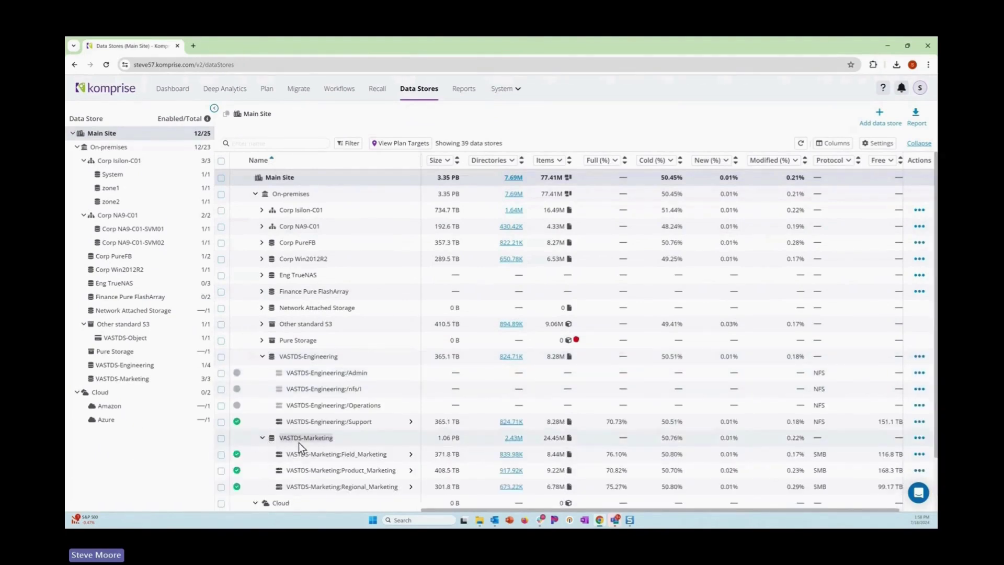
{"action": "scroll", "coordinate": [382, 454], "scroll_direction": "down", "scroll_amount": 1}
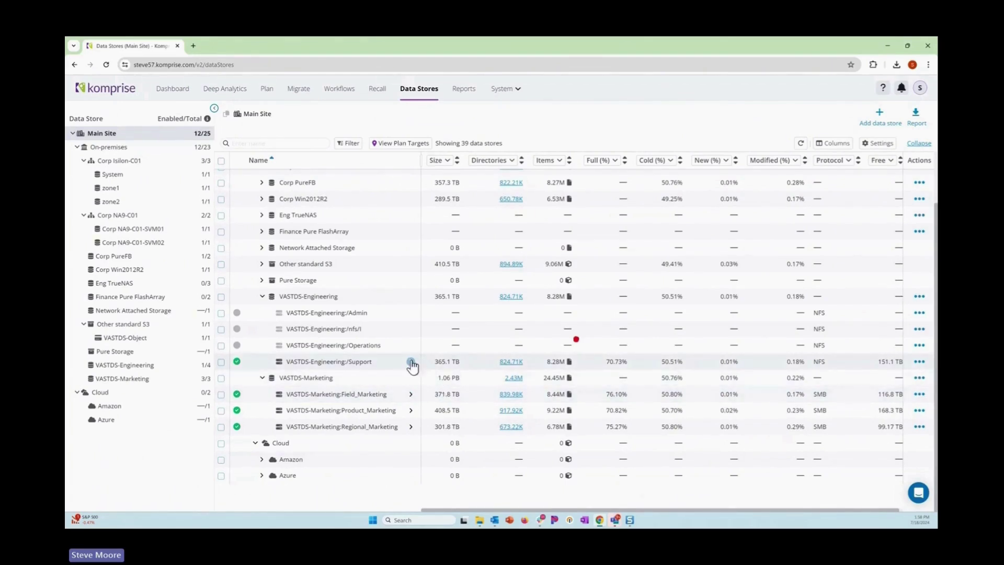
{"action": "left_click", "coordinate": [412, 395]}
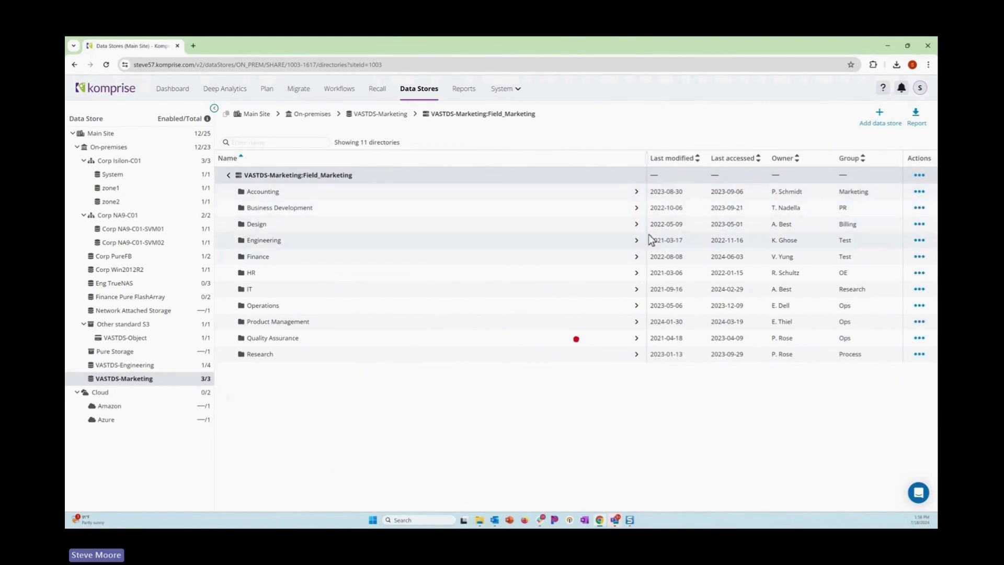
Browse Engineering down to Internal, back out to VASTDS-Marketing, then show the 37 on-premises data stores.
{"action": "left_click", "coordinate": [637, 241]}
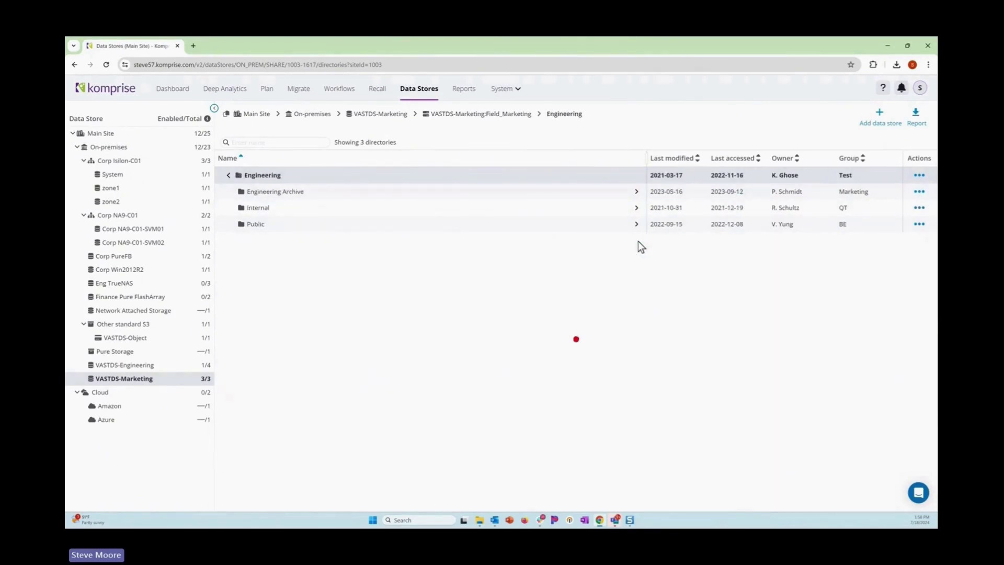
{"action": "left_click", "coordinate": [636, 208]}
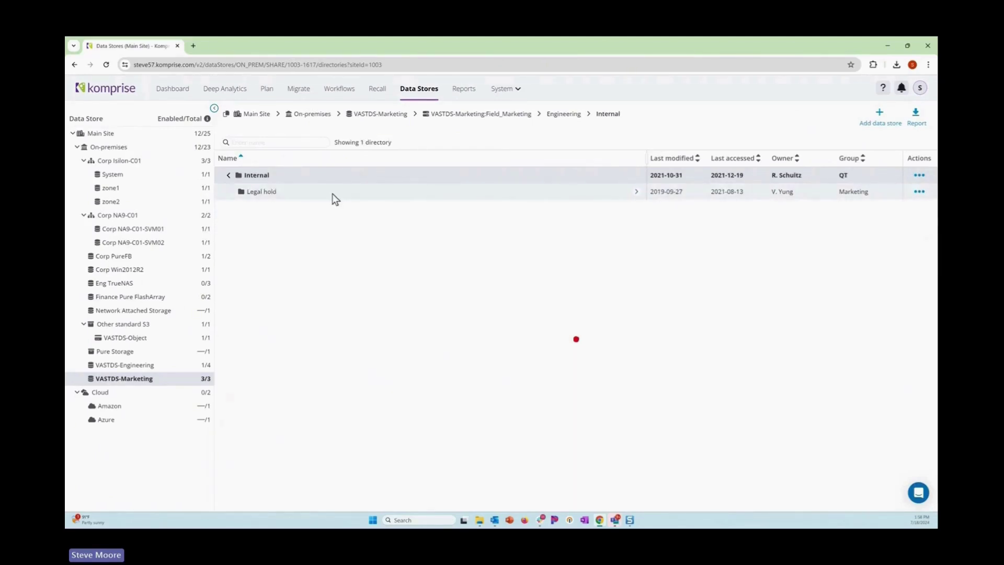
{"action": "left_click", "coordinate": [229, 175]}
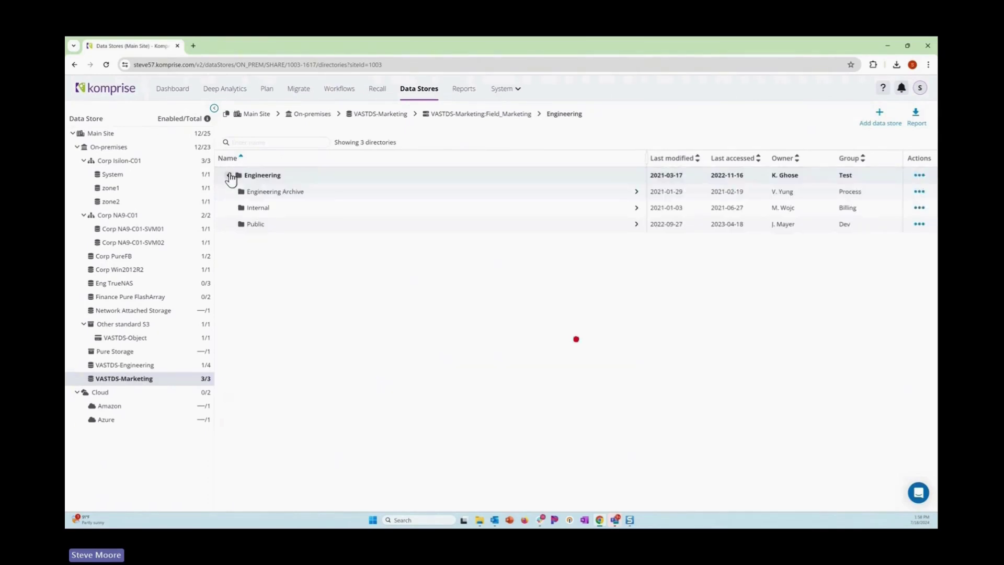
{"action": "left_click", "coordinate": [229, 176]}
{"action": "left_click", "coordinate": [229, 175]}
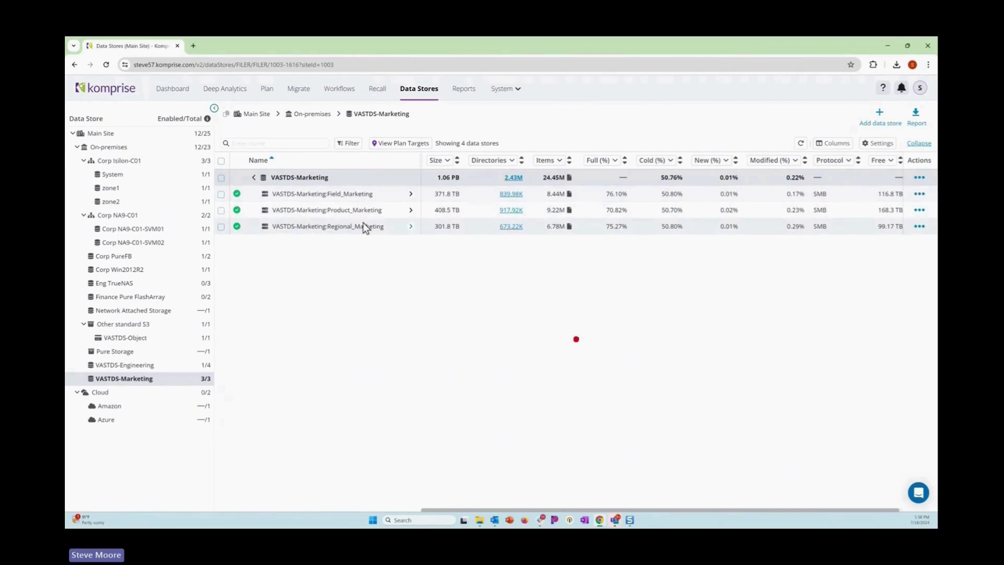
{"action": "left_click", "coordinate": [122, 150]}
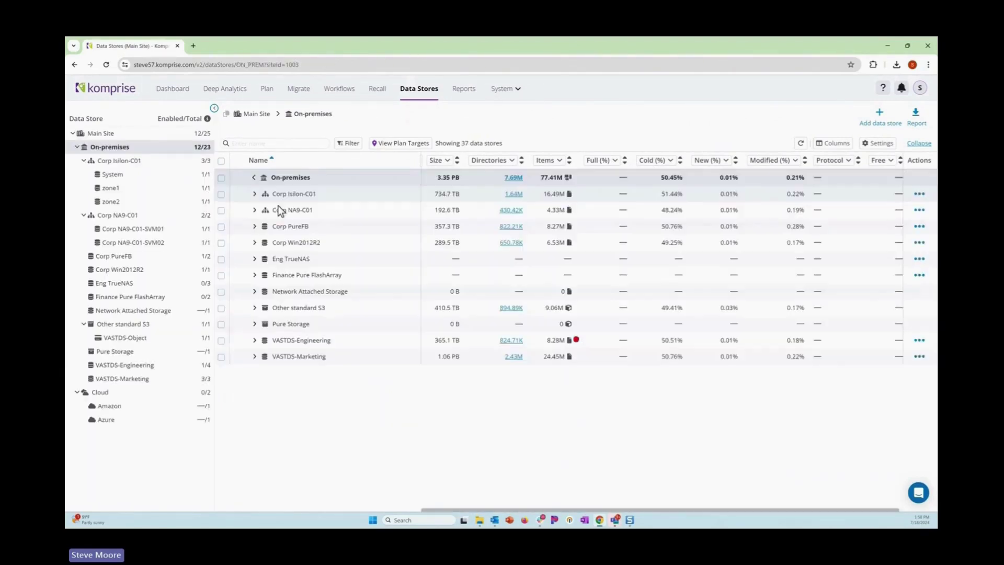